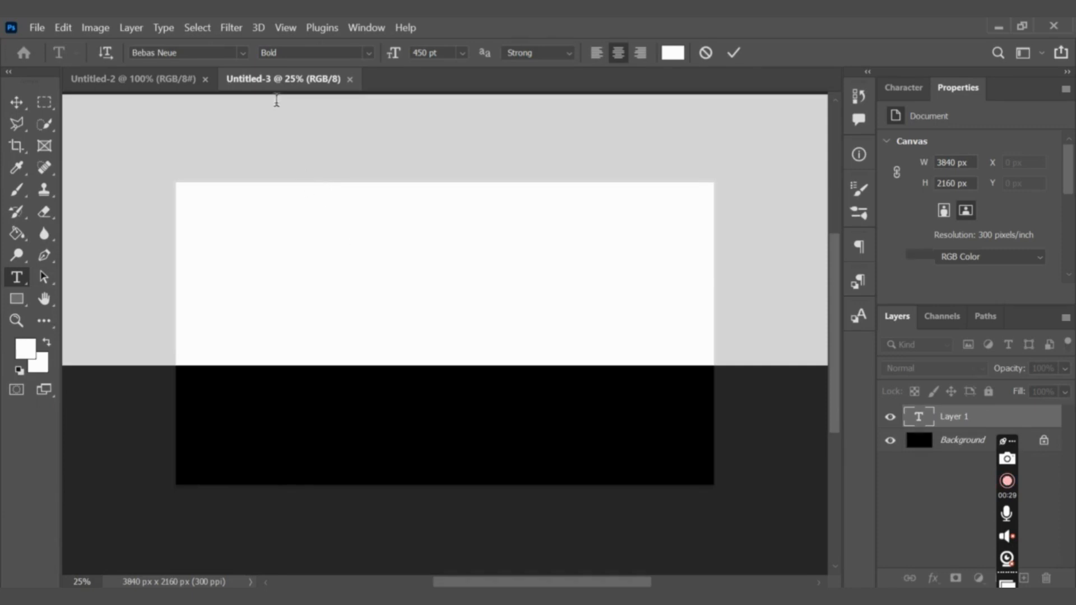
Write the text "hola" in Bebas Neue Bold at 450 pt and commit it.
key(BackSpace)
text(HULA)
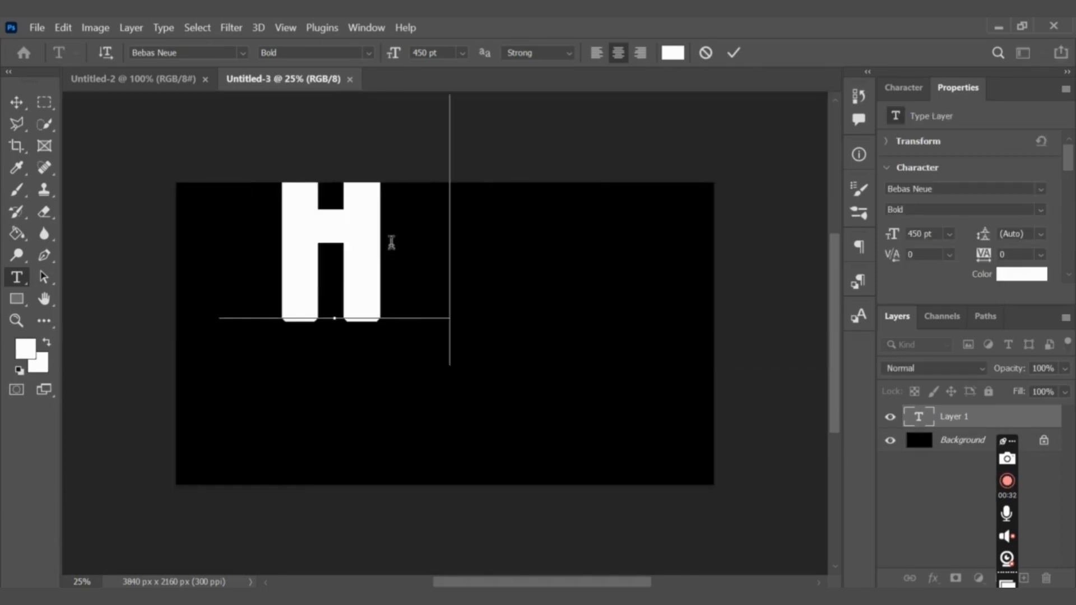
click(243, 52)
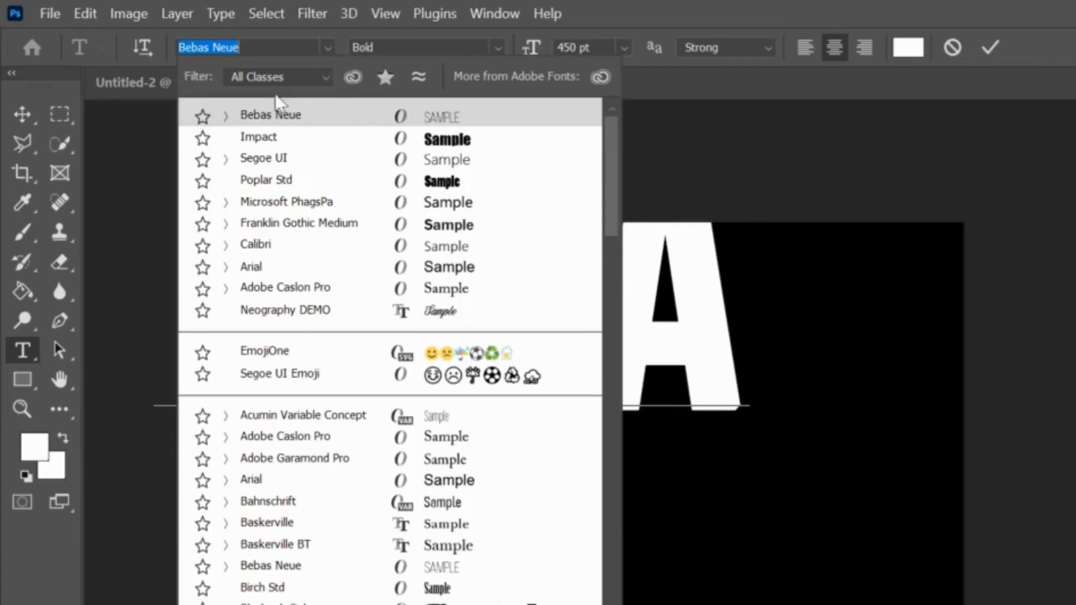
click(353, 115)
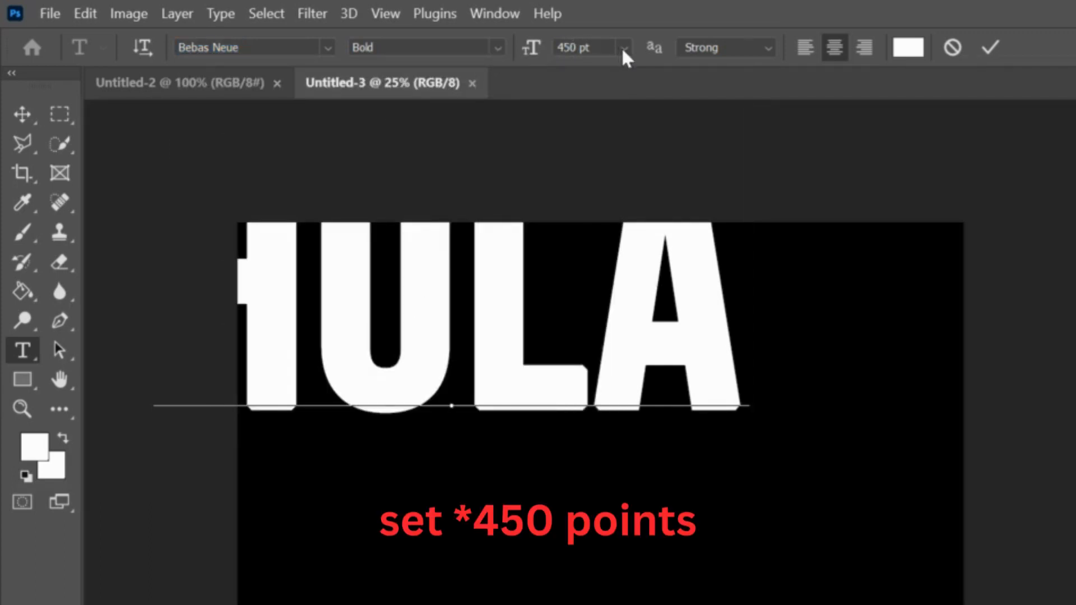
click(990, 47)
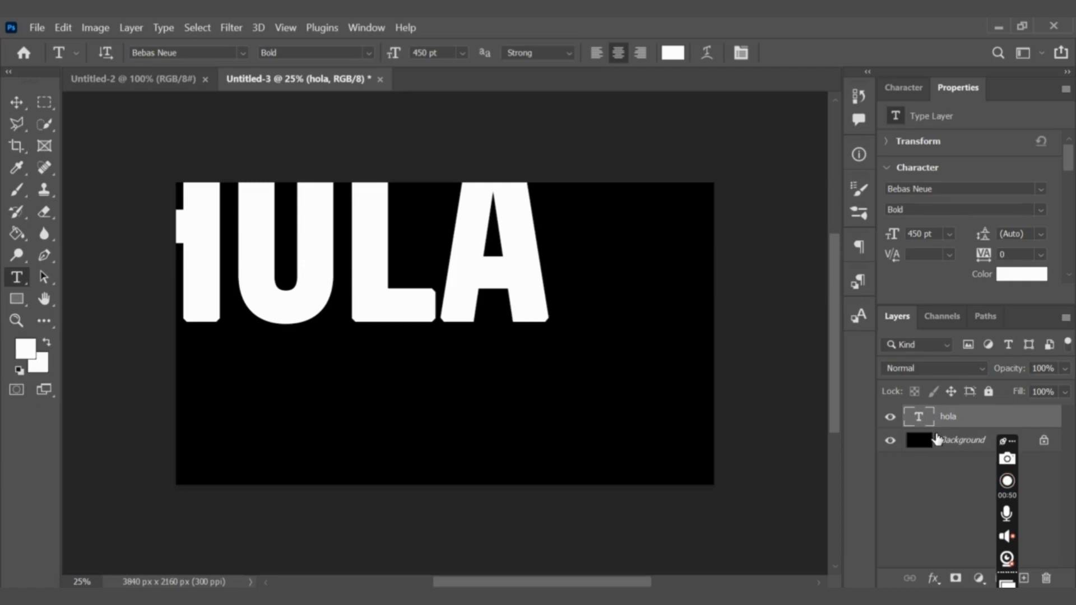
Center the hola text layer horizontally and vertically on the background.
shift+click(938, 440)
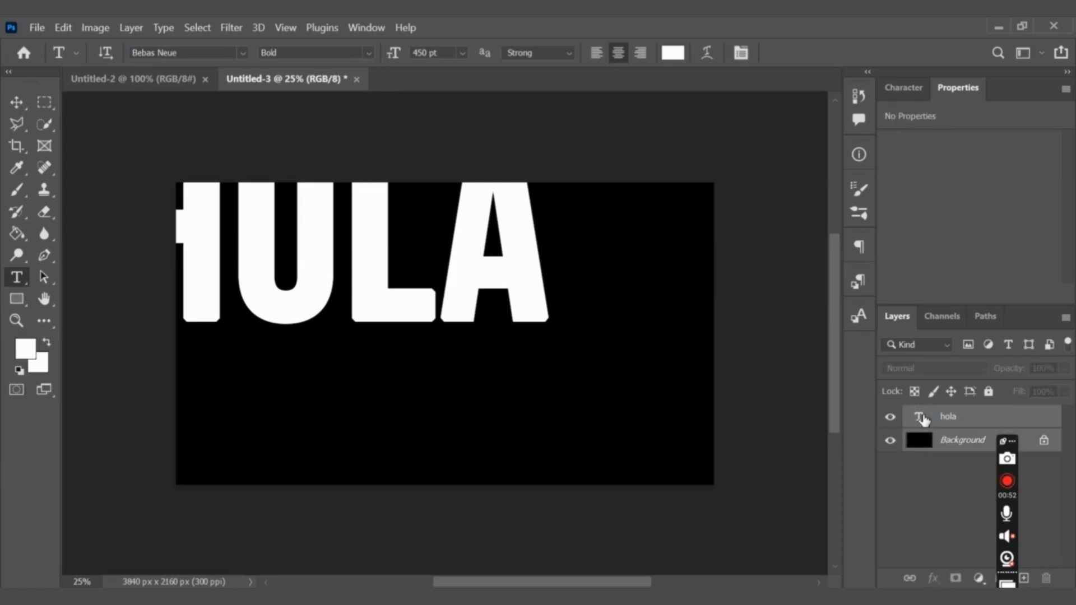
click(16, 102)
click(251, 52)
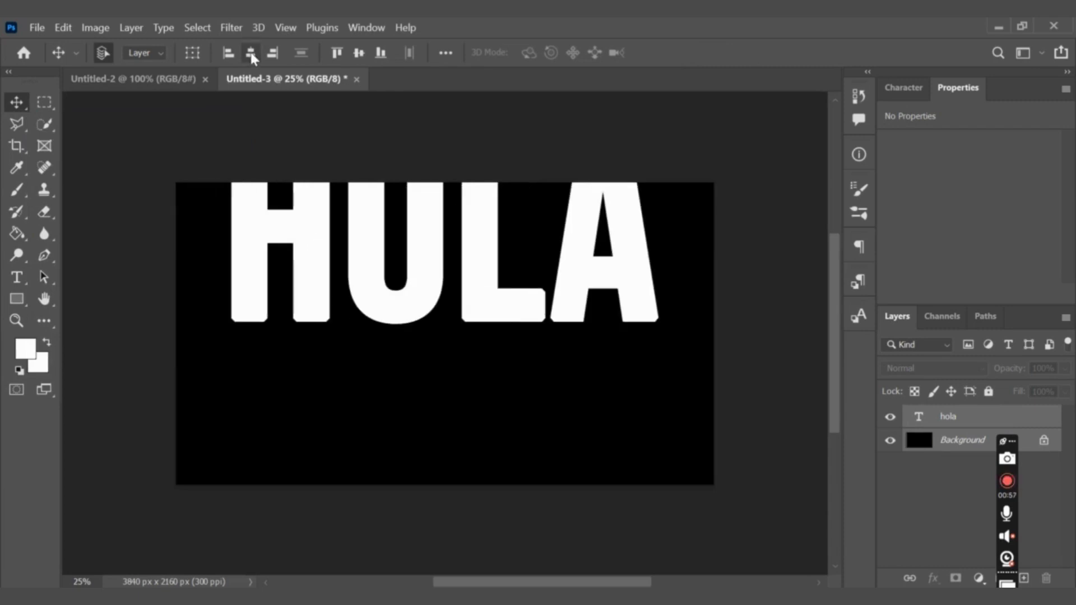
click(359, 53)
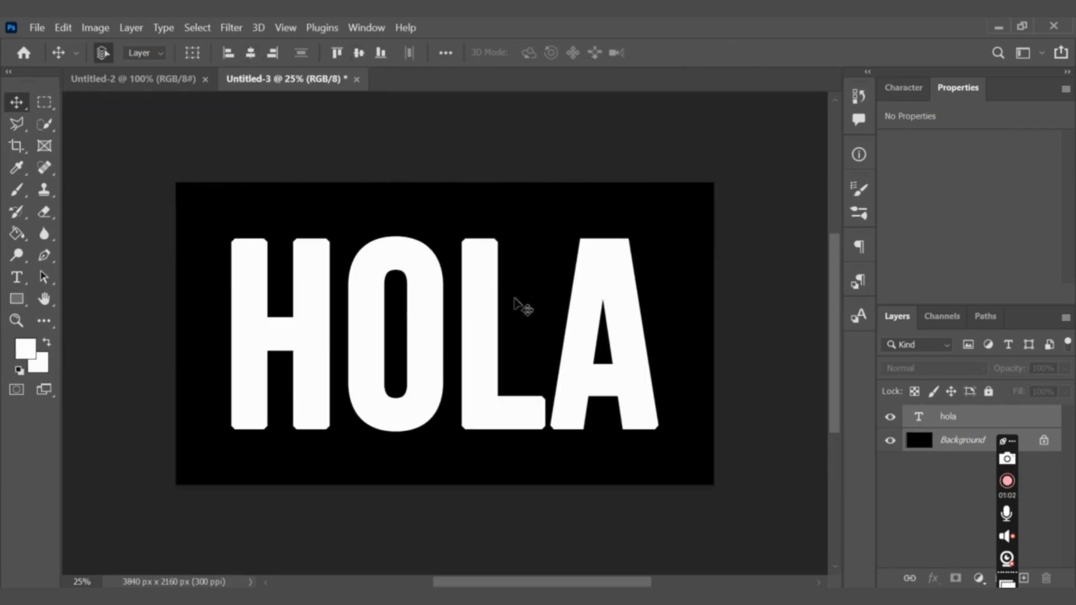
Convert the hola text layer to a smart object and set its fill to 0%.
click(953, 421)
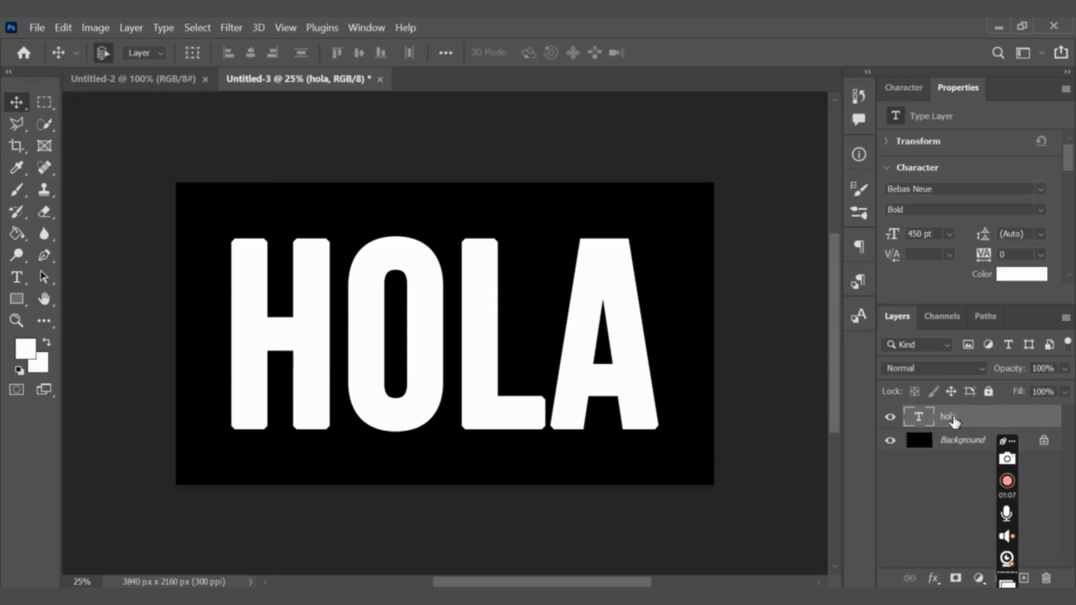
double_click(948, 418)
right_click(943, 418)
click(807, 258)
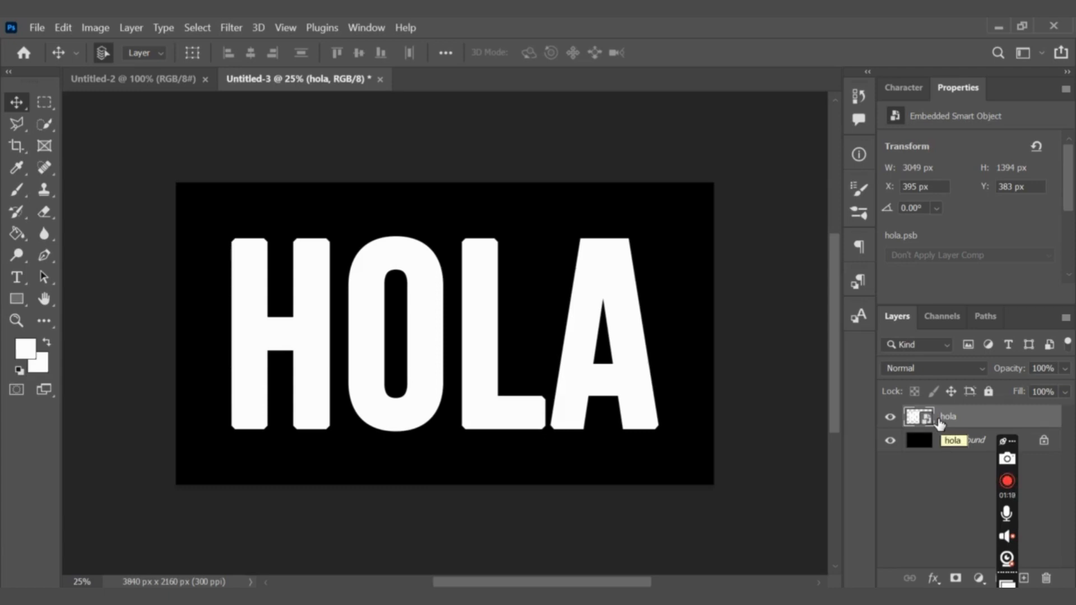
click(1065, 392)
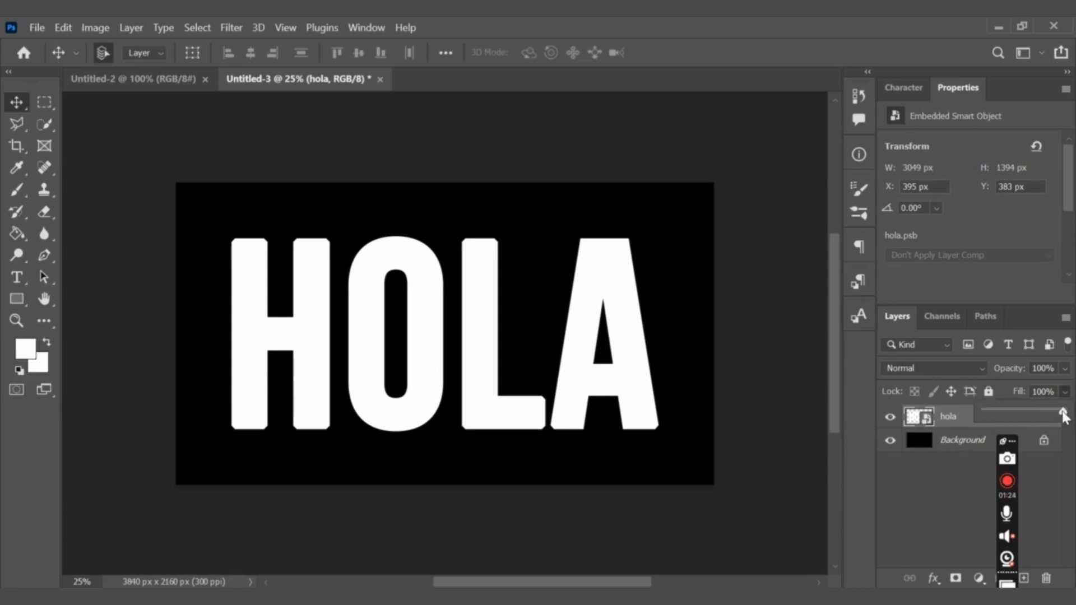
drag(1063, 415, 985, 414)
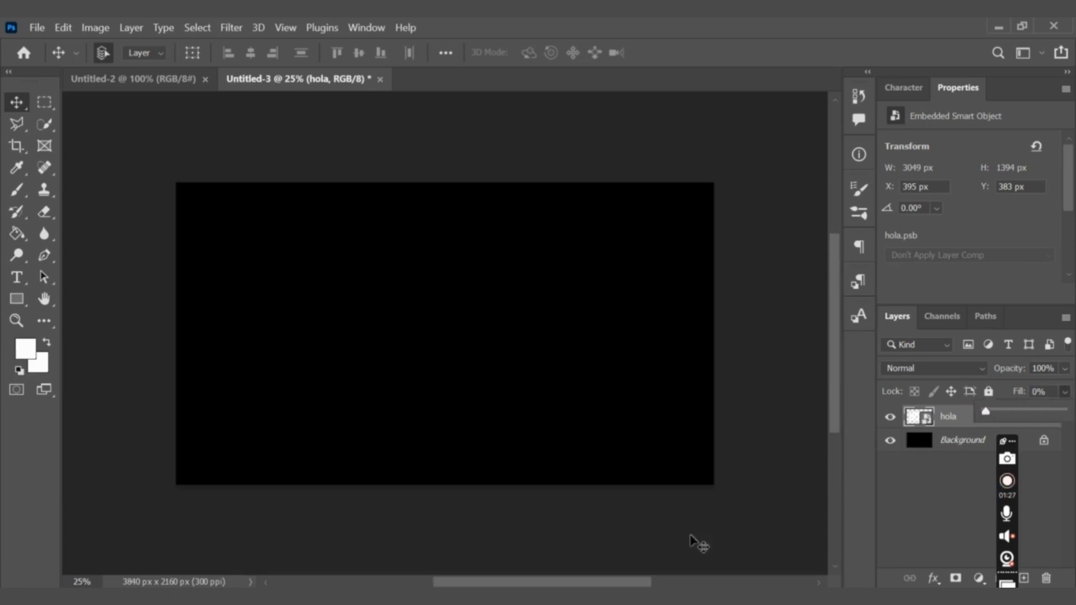
Add a Gradient Overlay to the hola layer with Normal blend mode and 100% opacity.
mouse_move(654, 582)
mouse_down()
mouse_move(634, 583)
mouse_move(671, 585)
mouse_up()
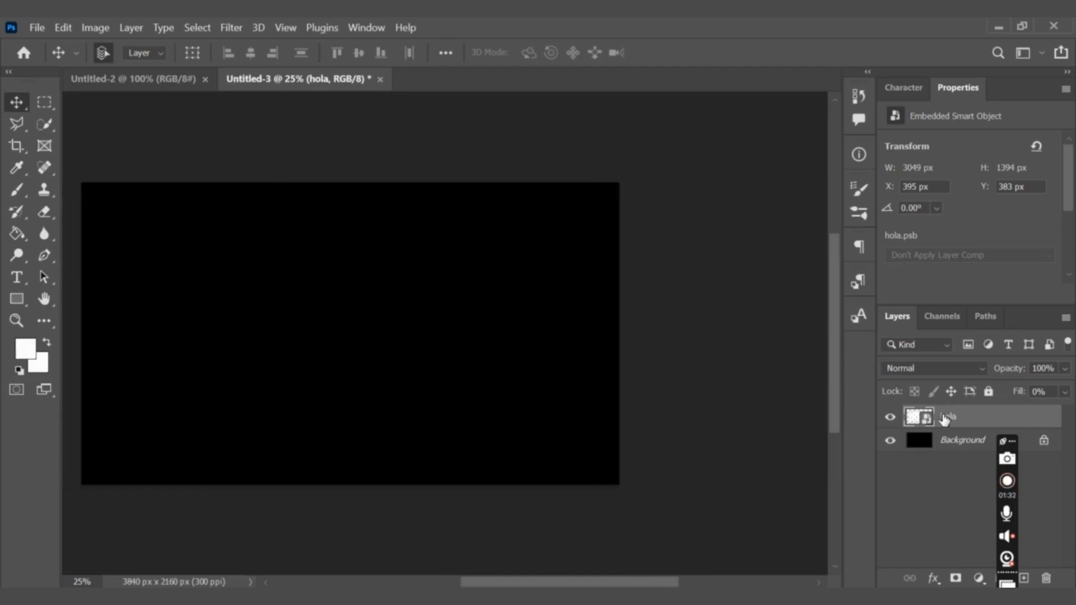
click(931, 578)
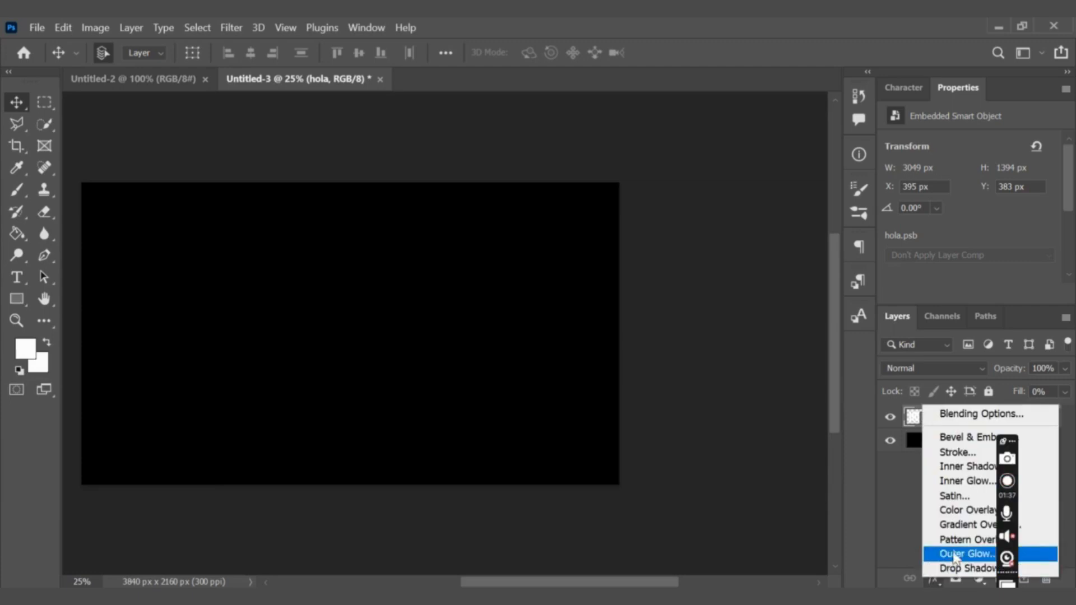
click(947, 531)
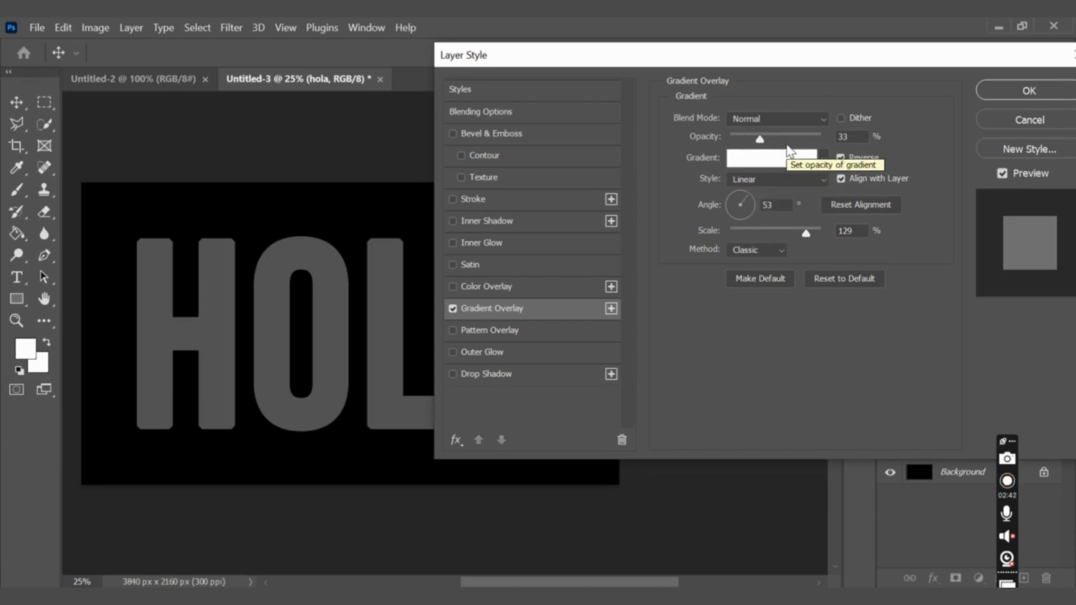
click(768, 120)
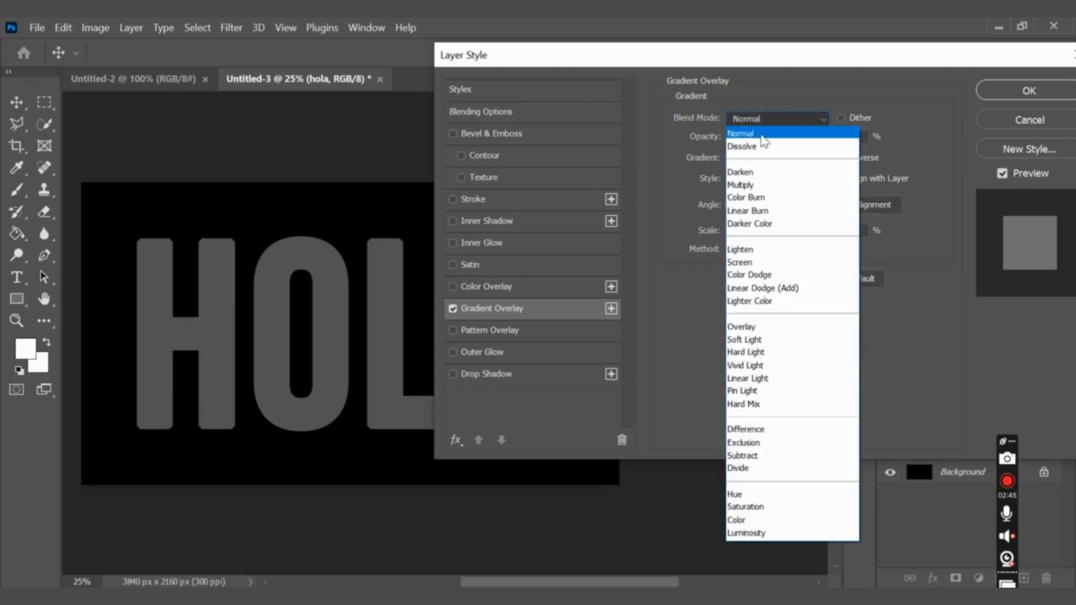
click(744, 136)
drag(762, 141, 836, 143)
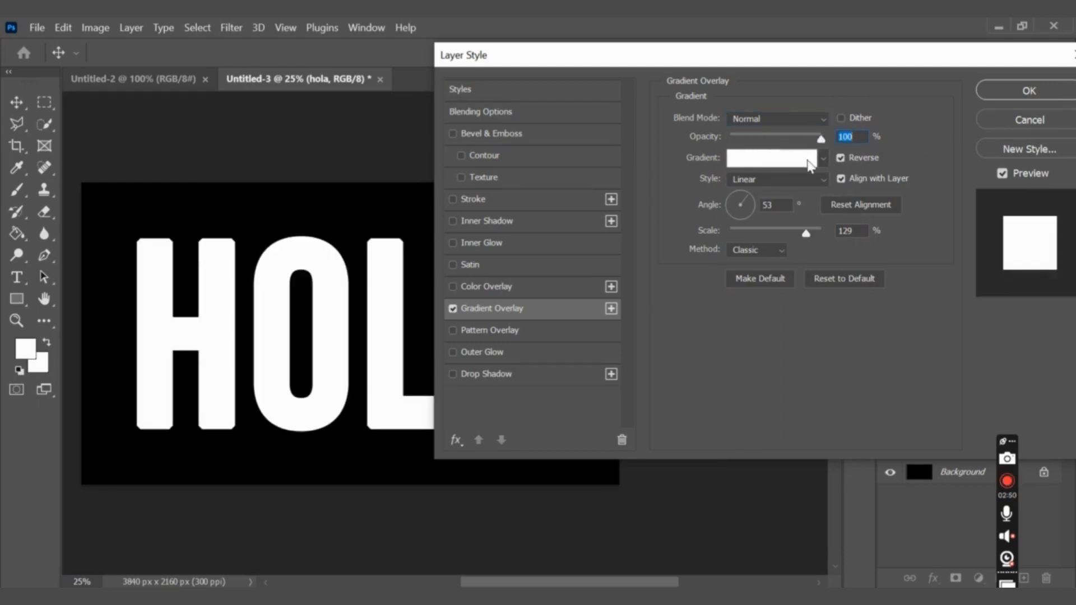
Apply the Black, White preset from the Basics group to the overlay gradient.
click(781, 158)
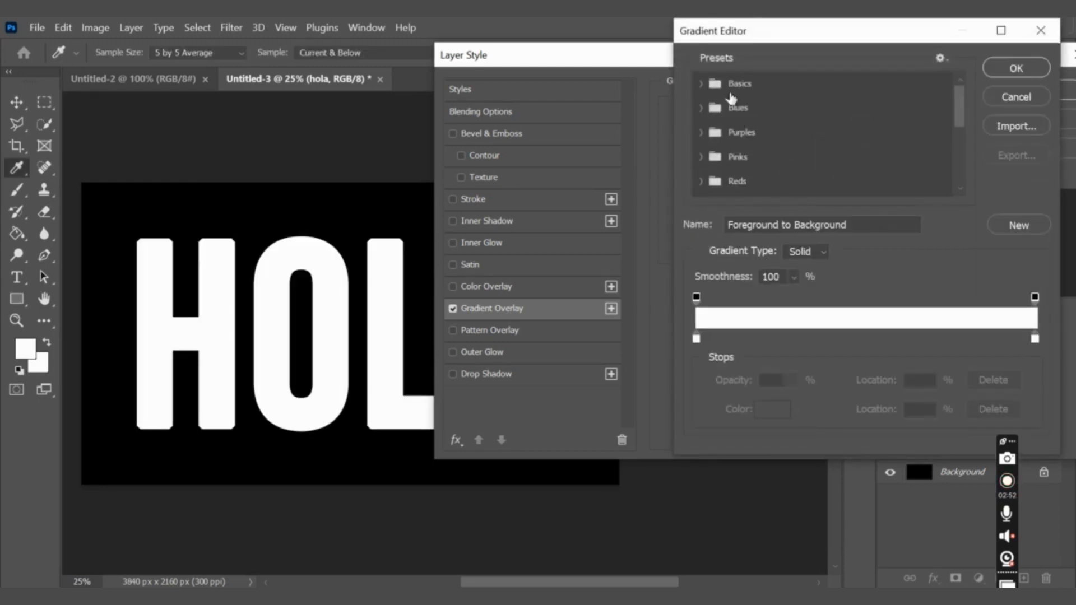
click(701, 84)
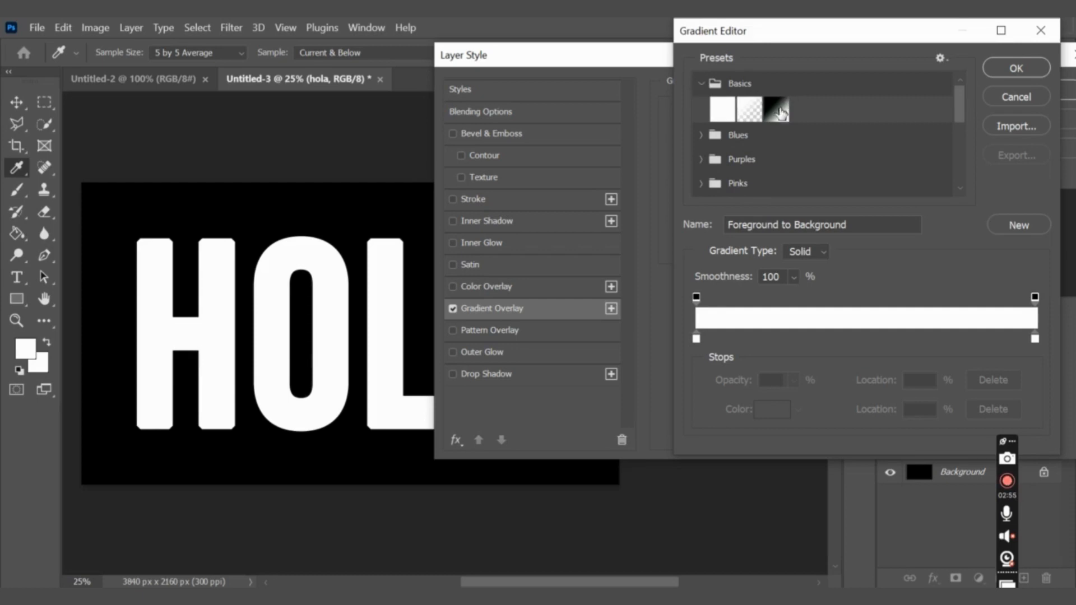
click(779, 109)
Set the gradient's black color stop at location 0% to 6554cc.
click(697, 337)
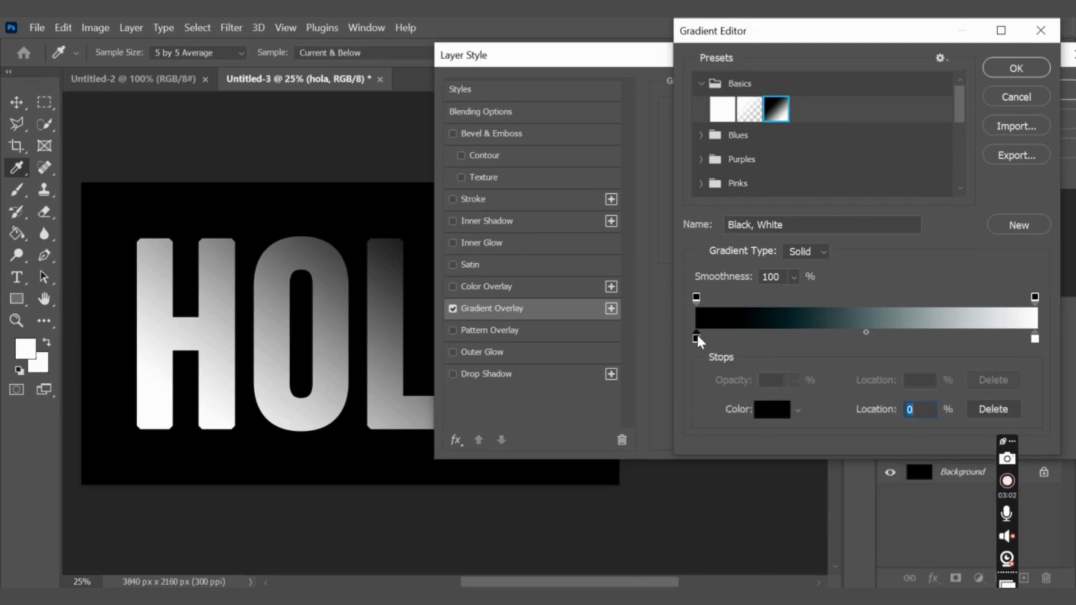
click(767, 409)
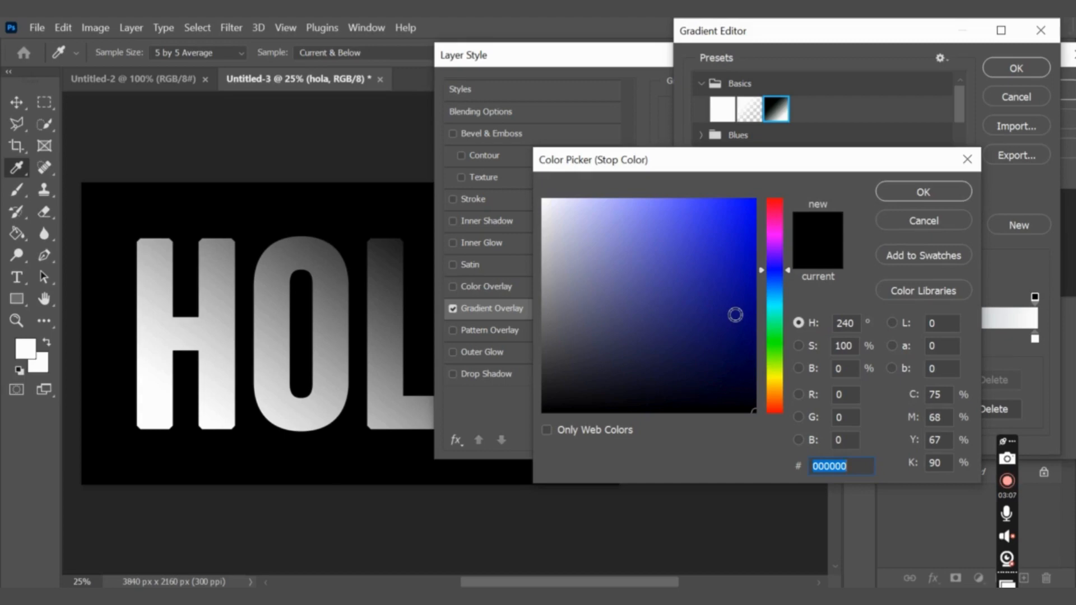
mouse_move(735, 314)
mouse_down()
mouse_move(738, 293)
mouse_move(751, 297)
mouse_up()
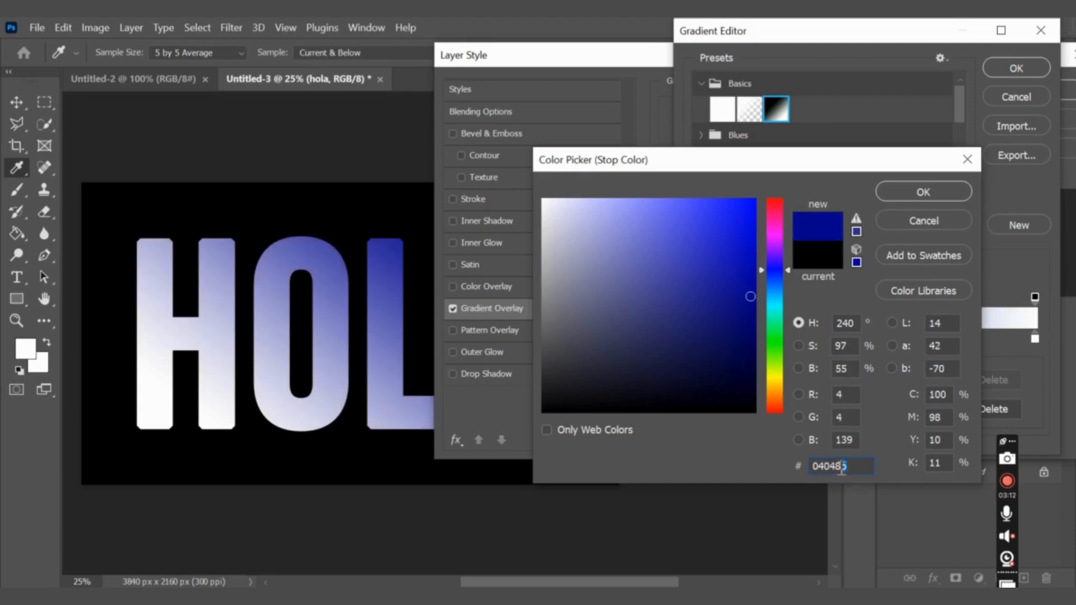
drag(846, 468, 812, 472)
key(BackSpace)
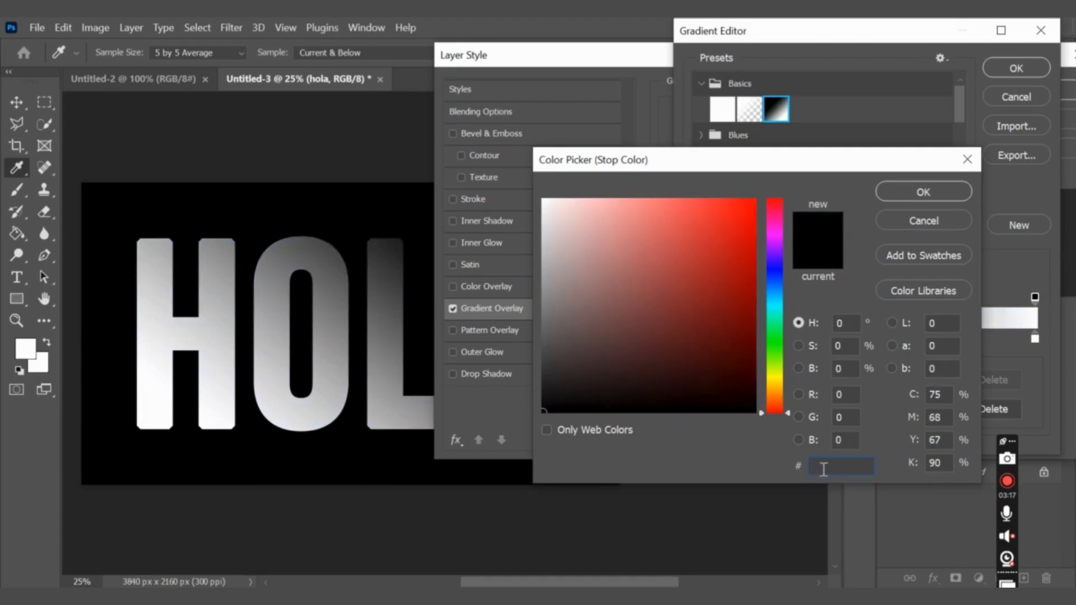
text(6)
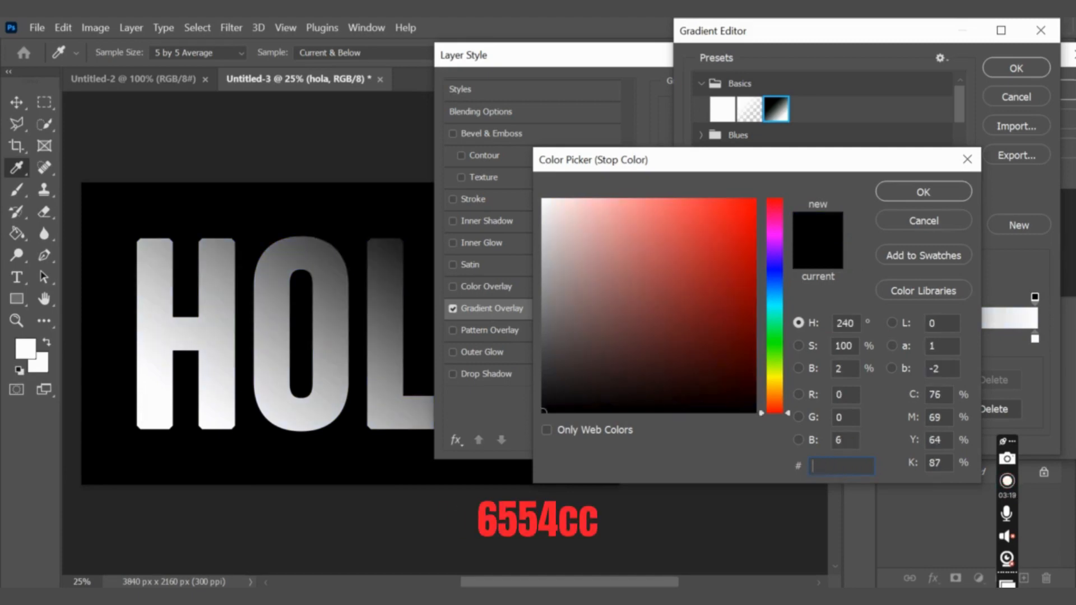
text(554cc)
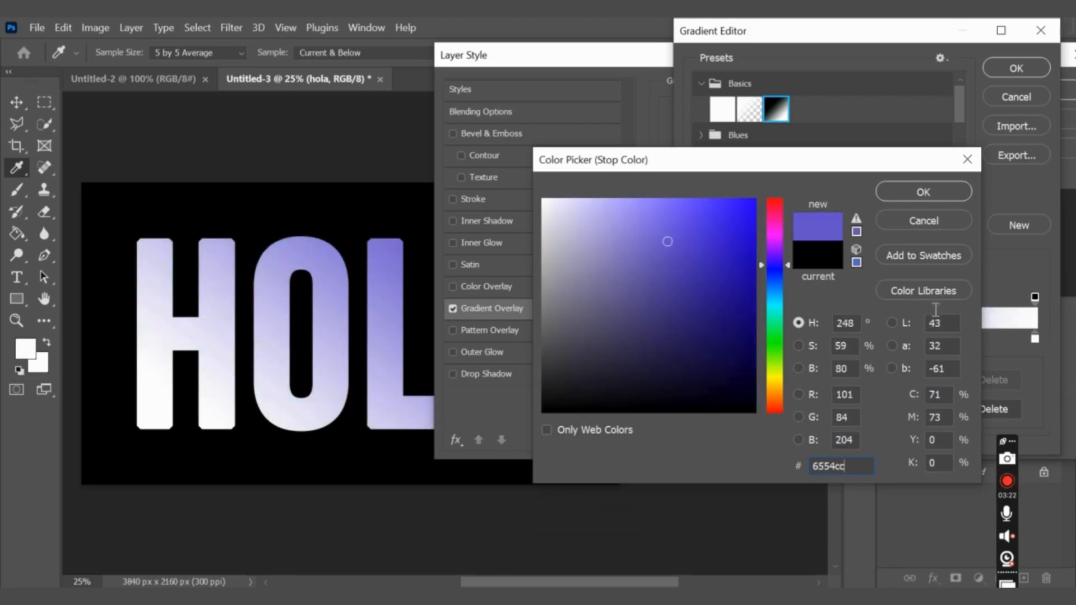
click(891, 189)
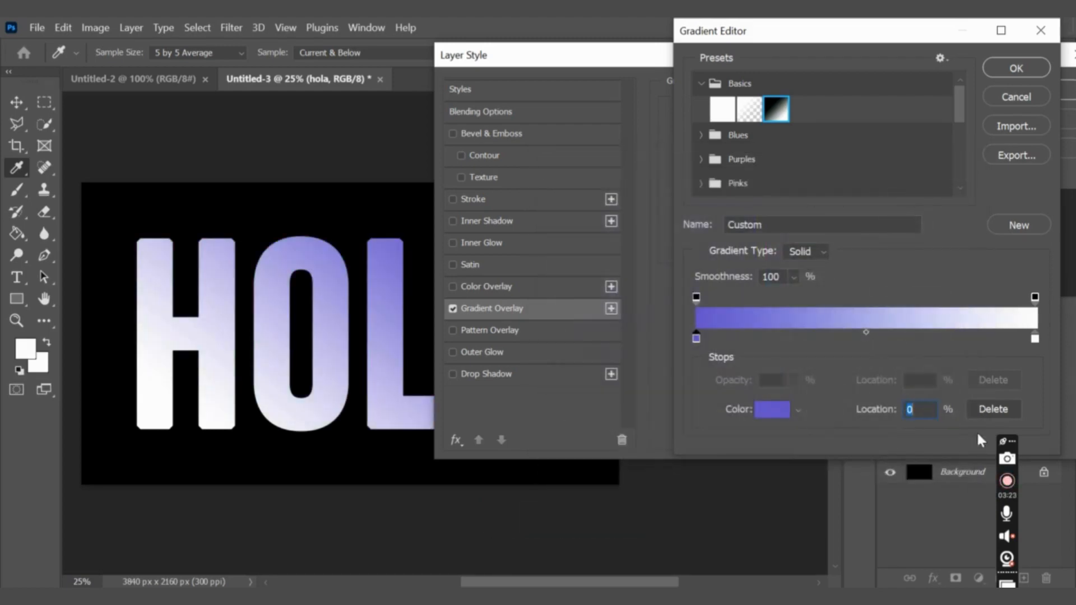
Set the gradient's white end color stop to d44ad4 and accept the edited gradient.
double_click(1035, 339)
text(d)
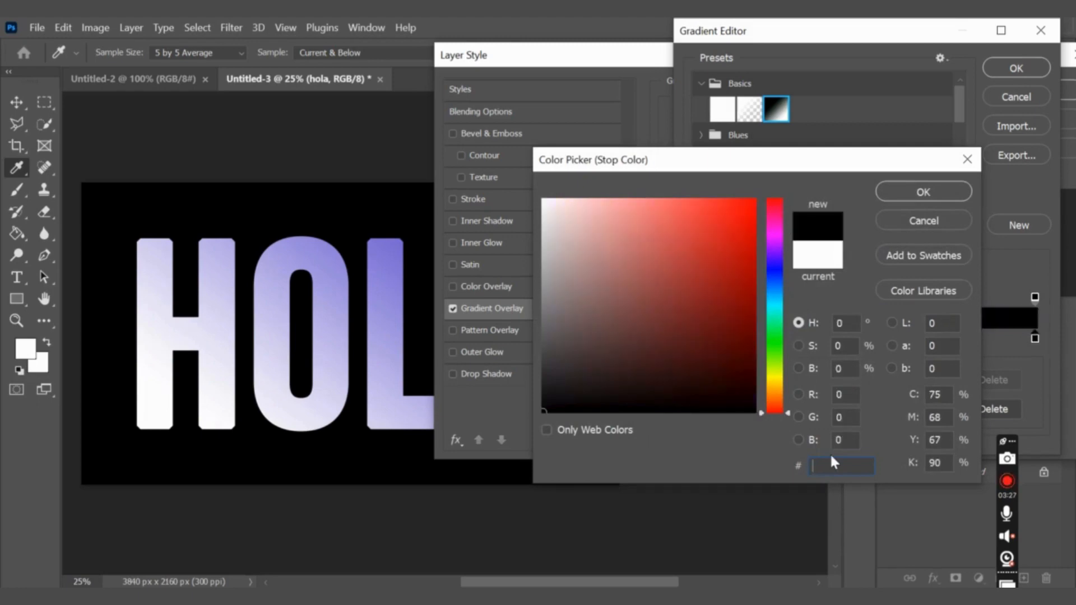
text(44ad4)
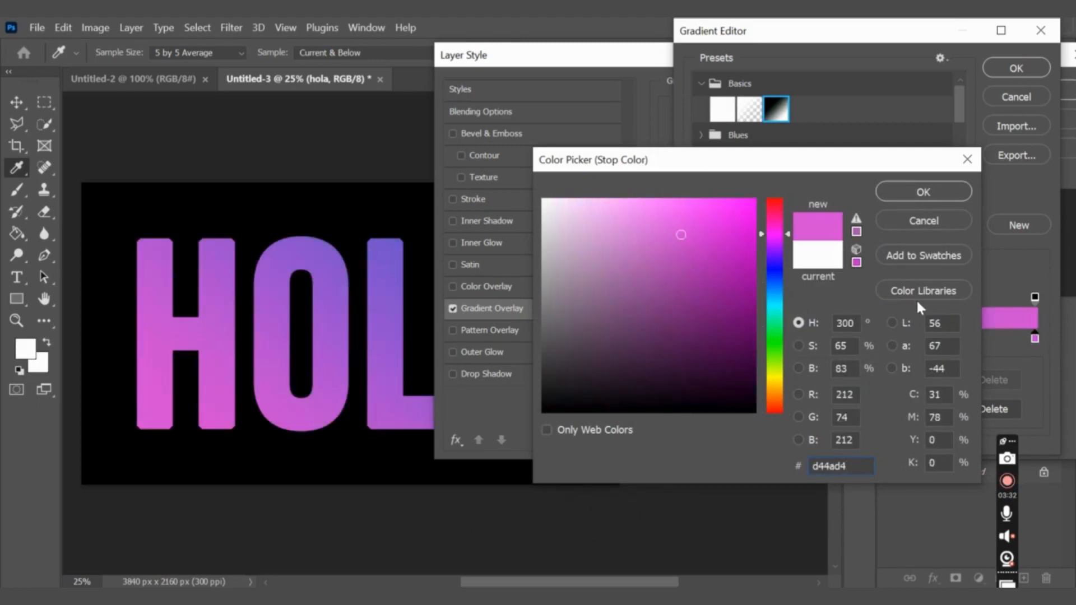
click(912, 193)
click(998, 67)
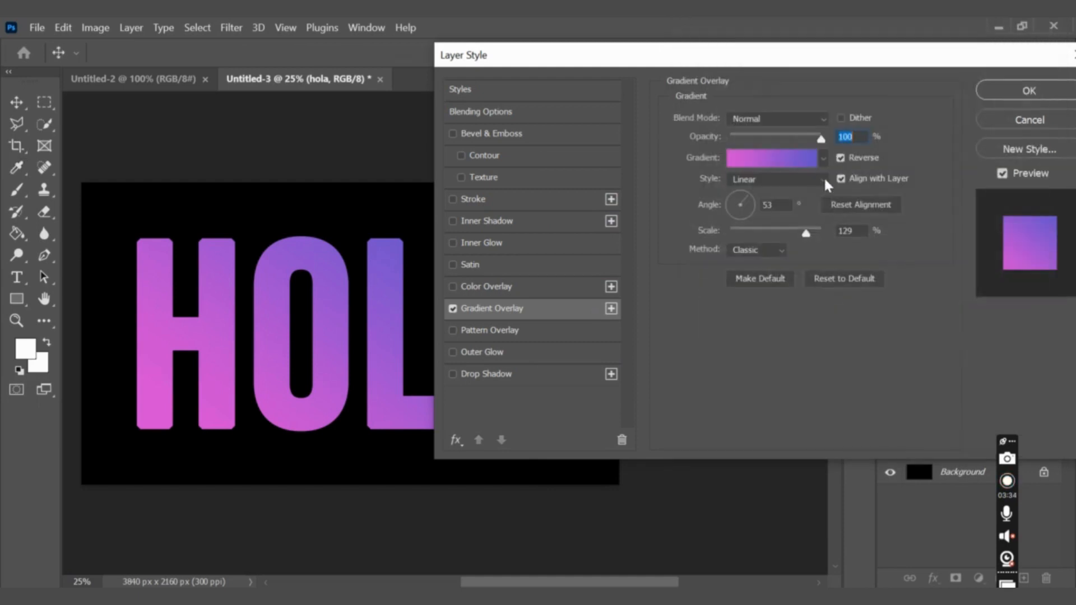
Turn off Reverse for the gradient overlay and set its angle to -90° and scale to 40%.
click(841, 159)
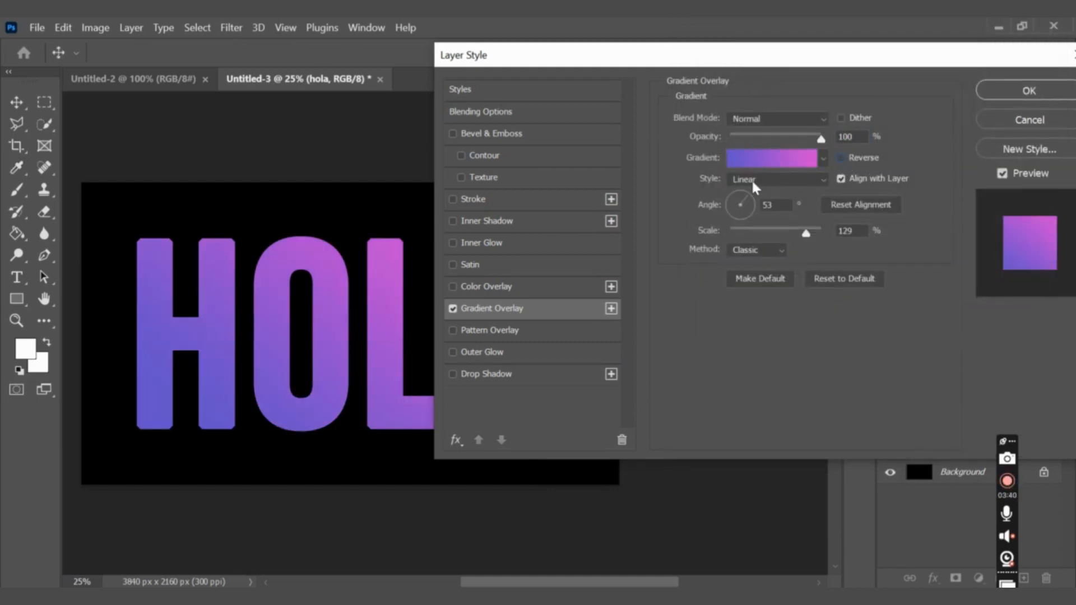
double_click(777, 205)
text(-90)
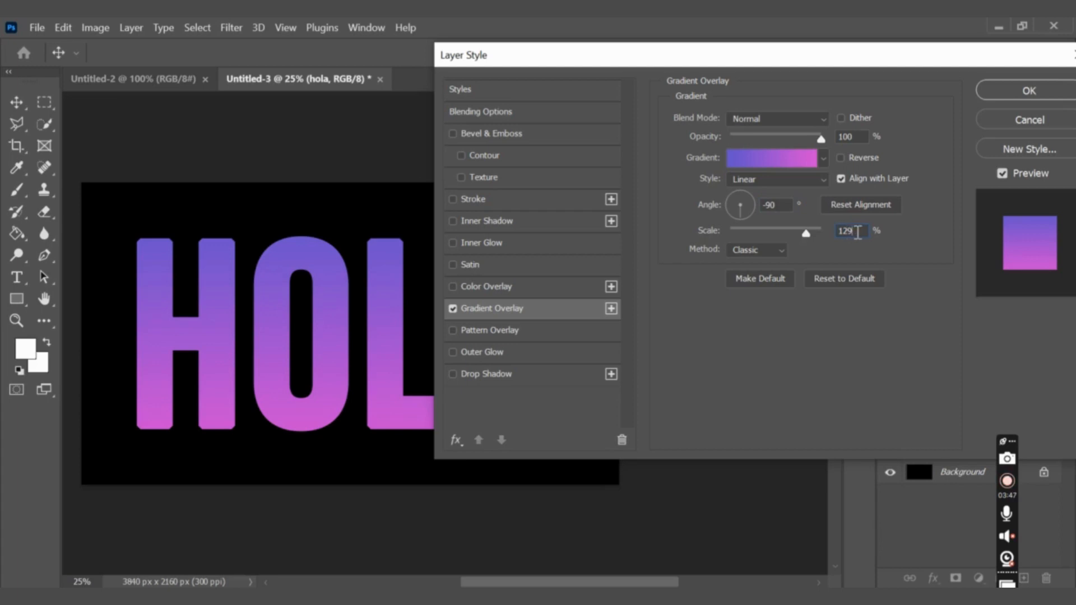
text(40)
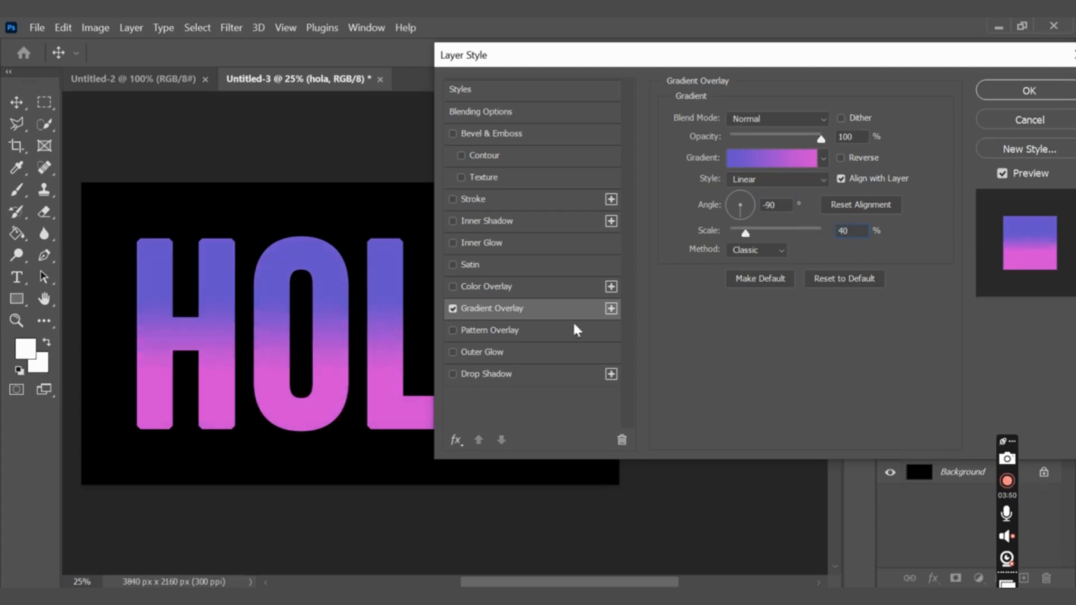
Enable the Satin effect on the HOLA layer and set its color to fdffb6.
mouse_move(548, 53)
mouse_down()
mouse_move(710, 83)
mouse_move(475, 186)
mouse_move(547, 37)
mouse_up()
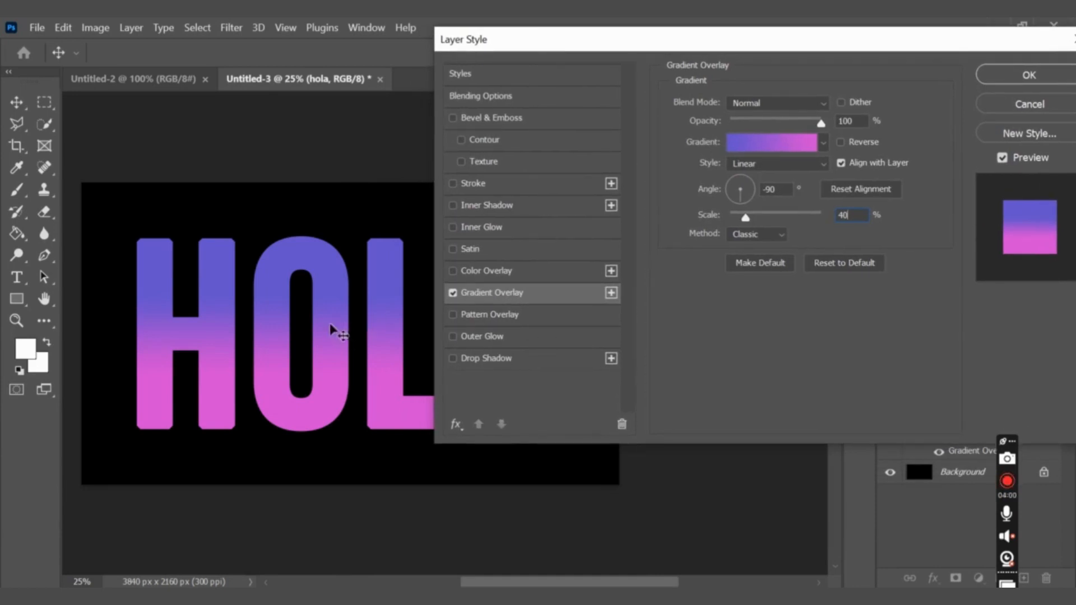
click(453, 249)
click(502, 257)
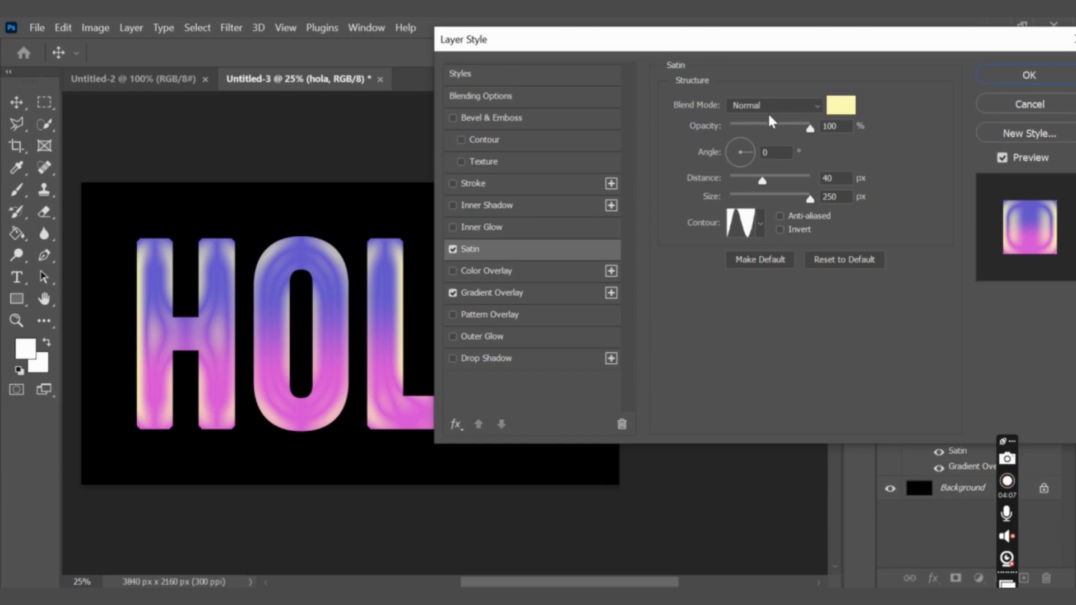
click(841, 105)
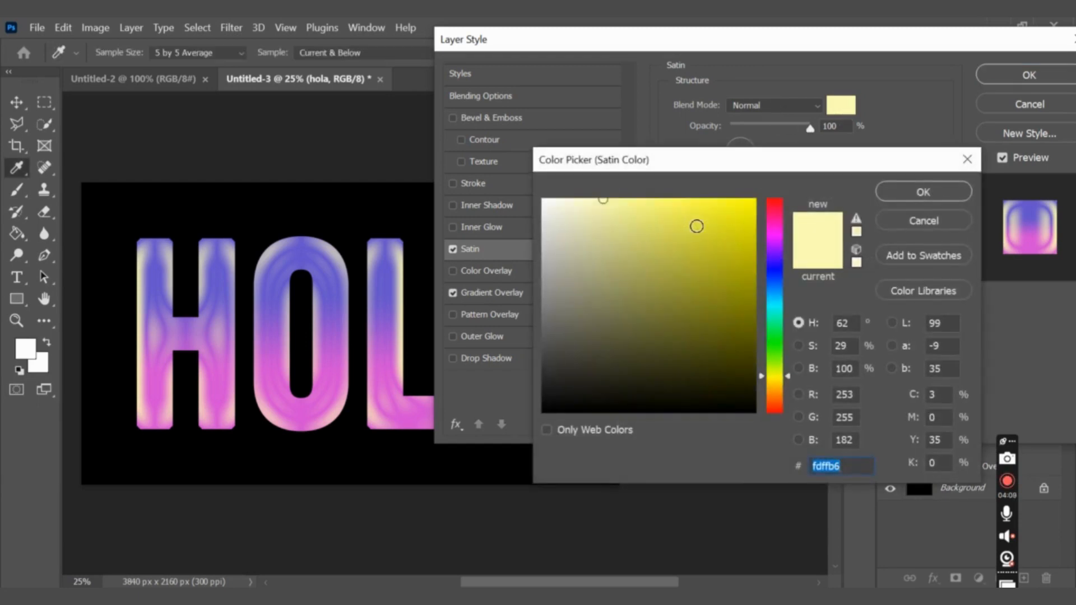
drag(696, 223, 698, 201)
double_click(840, 465)
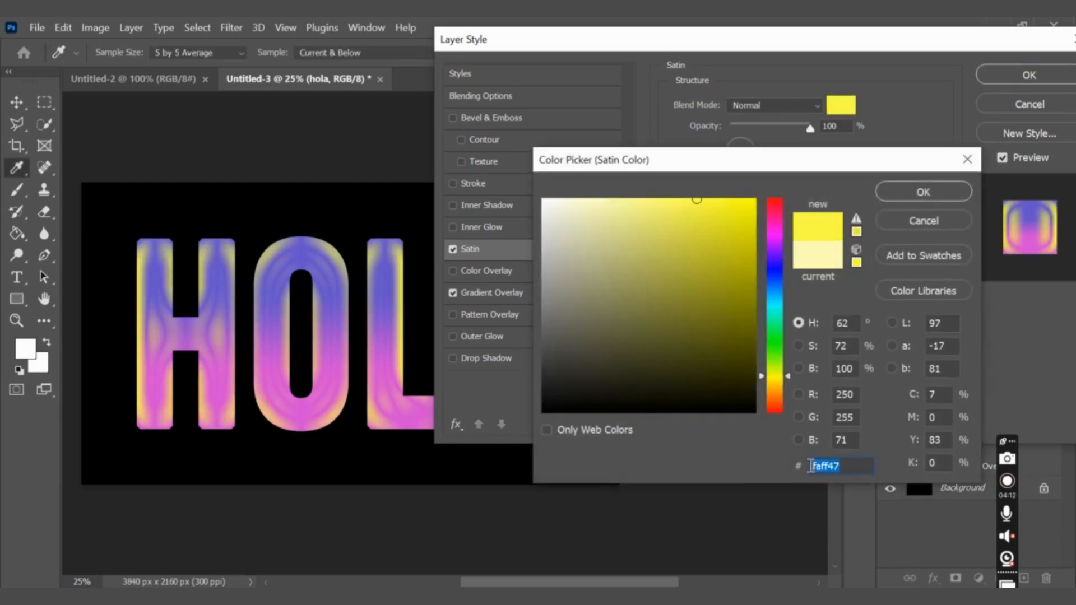
text(fdffb6)
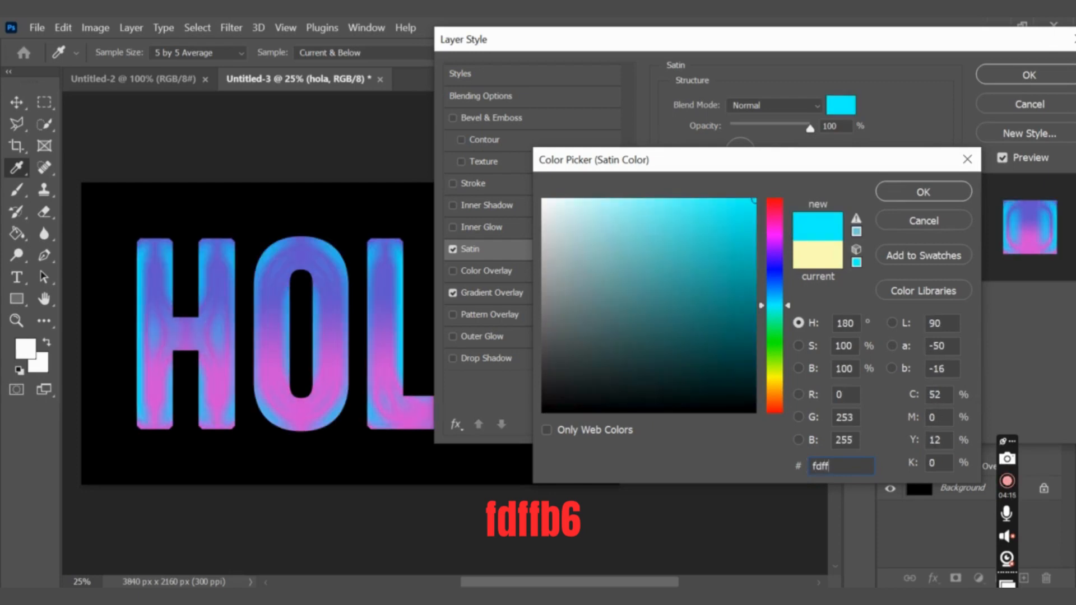
click(907, 193)
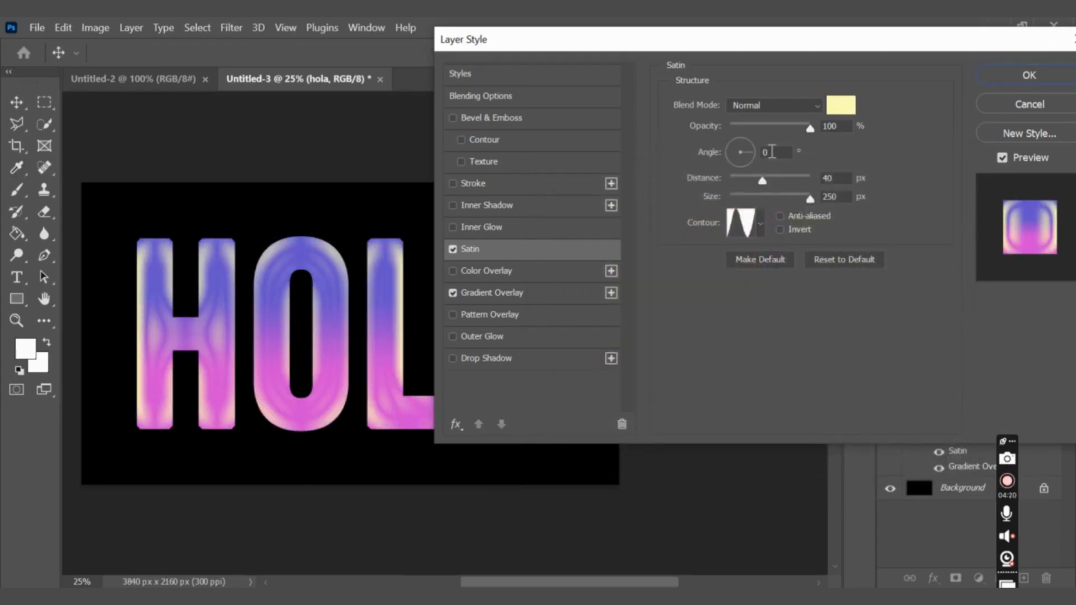
Review the satin angle, contour and size settings, and compare the text with the Satin effect off and on.
click(772, 152)
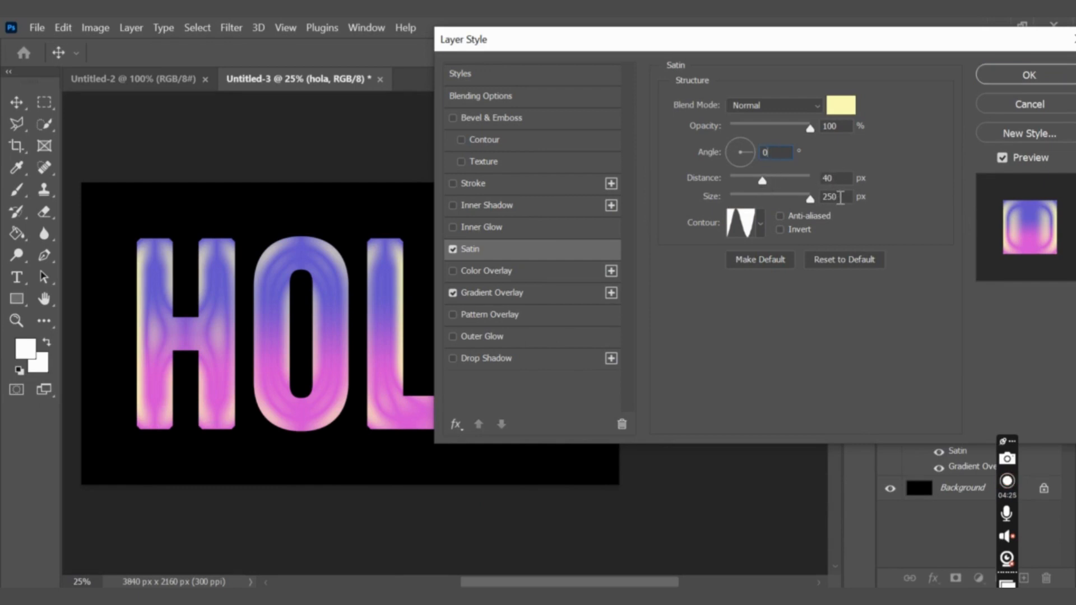
click(761, 226)
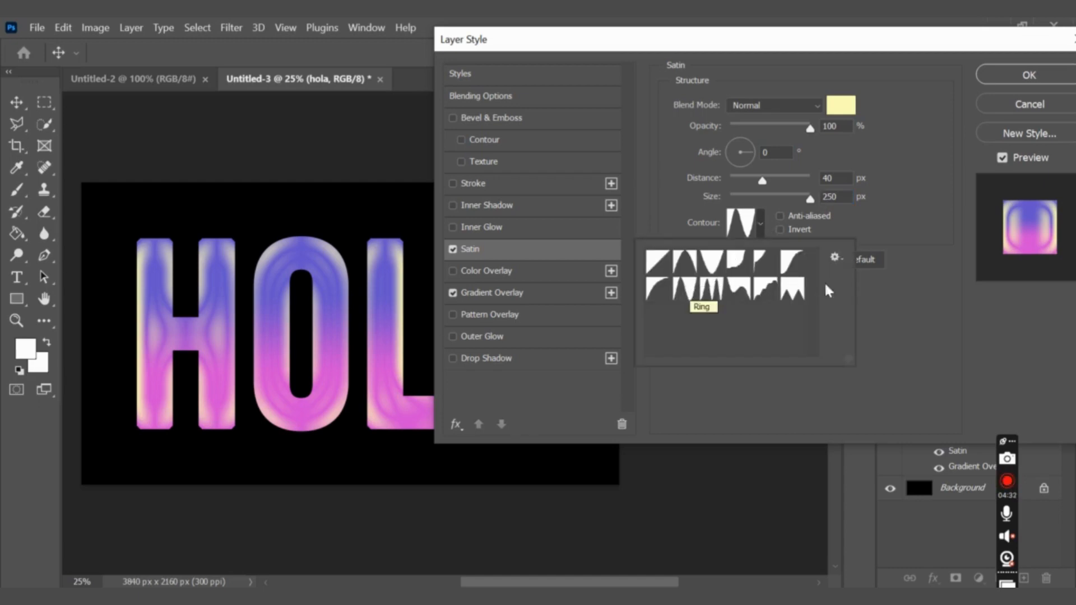
click(874, 281)
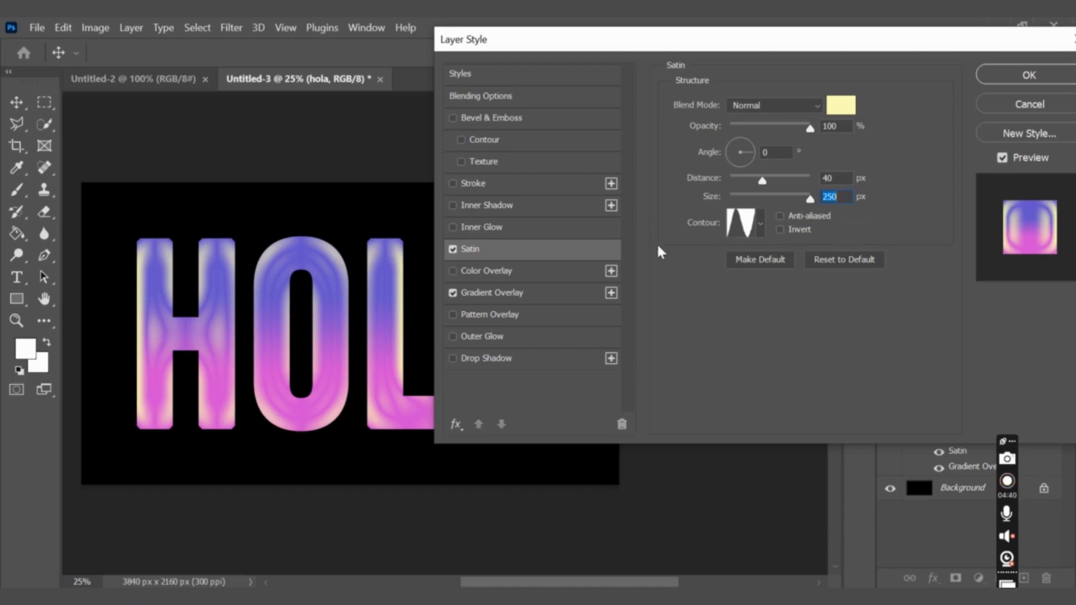
click(453, 250)
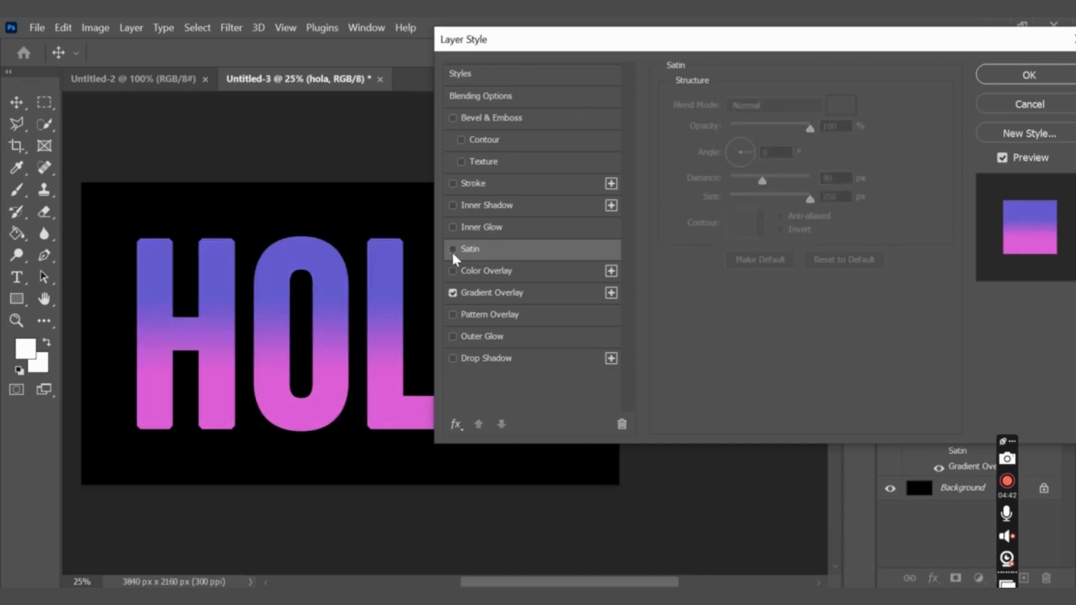
click(453, 250)
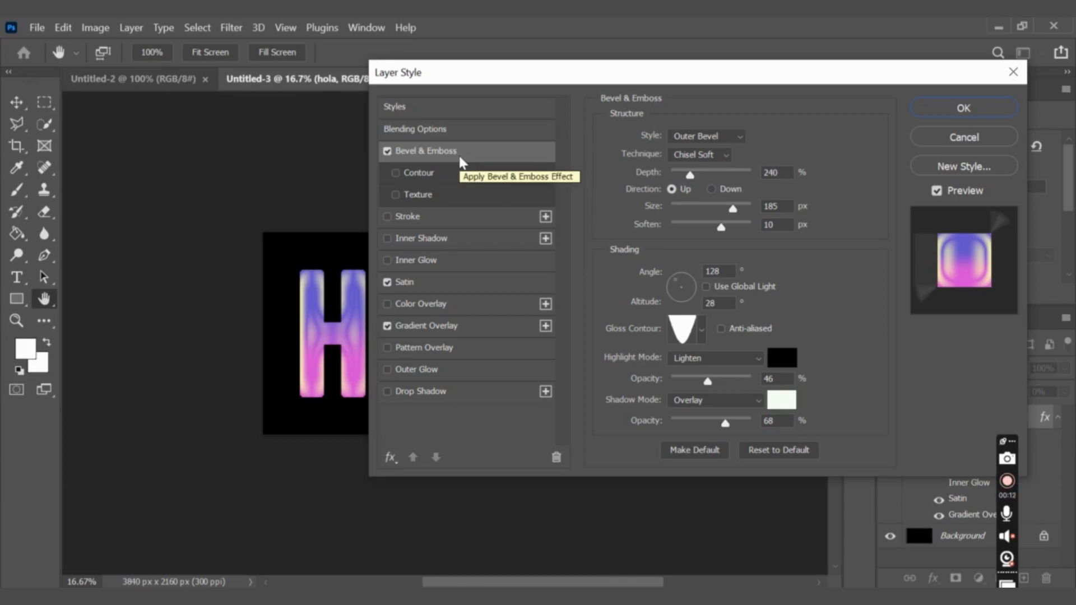
Set the Bevel & Emboss style to Inner Bevel and its technique to Smooth.
click(699, 138)
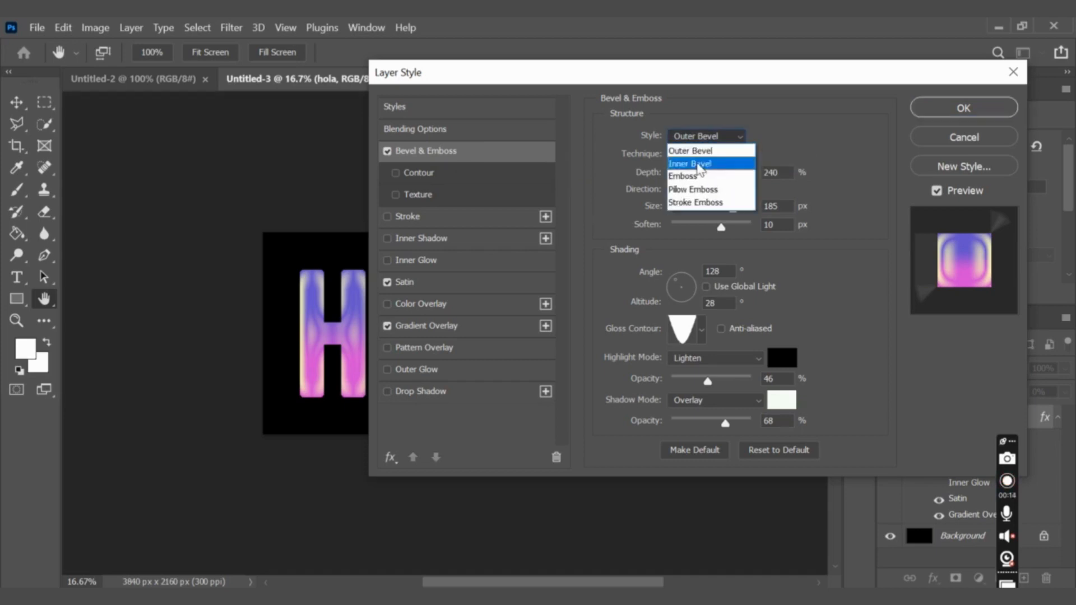
click(701, 163)
click(698, 156)
click(698, 167)
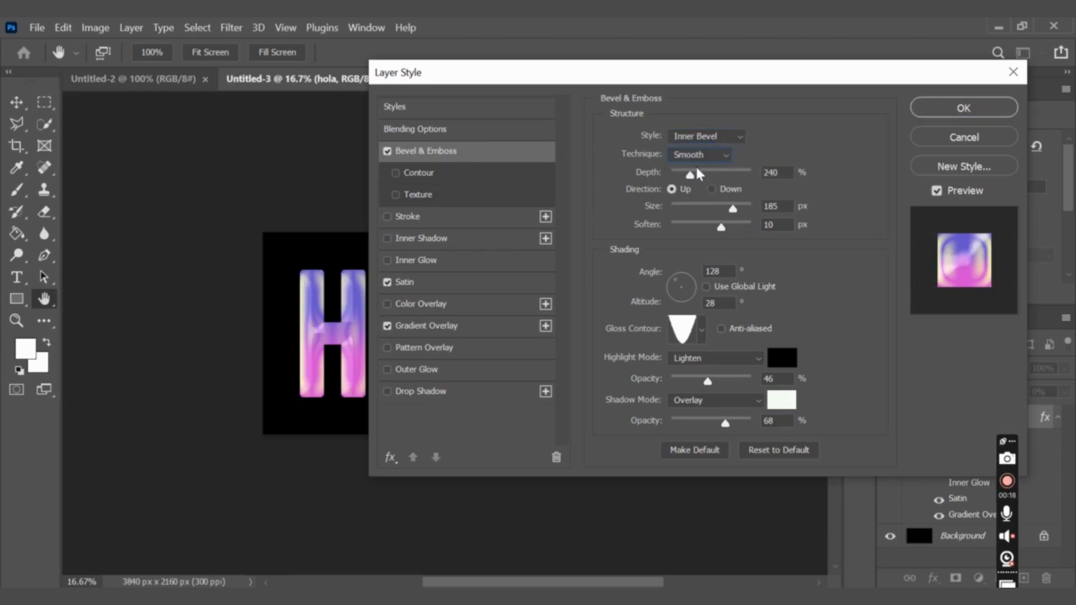
Set the bevel's depth to 600%, its size to 150 px and its soften value to 5 px.
text(600)
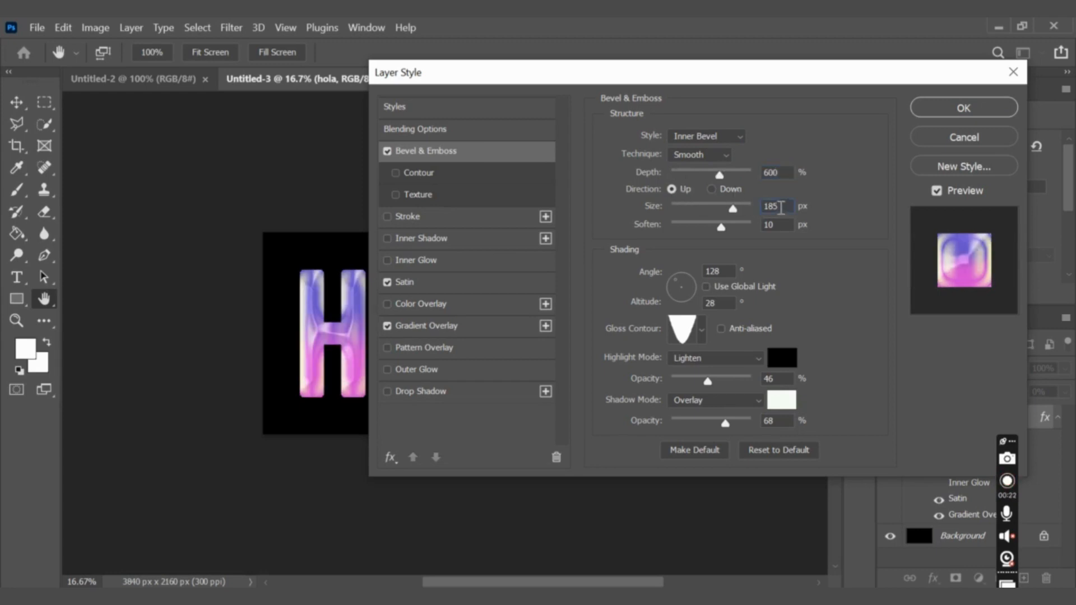
double_click(781, 208)
text(150)
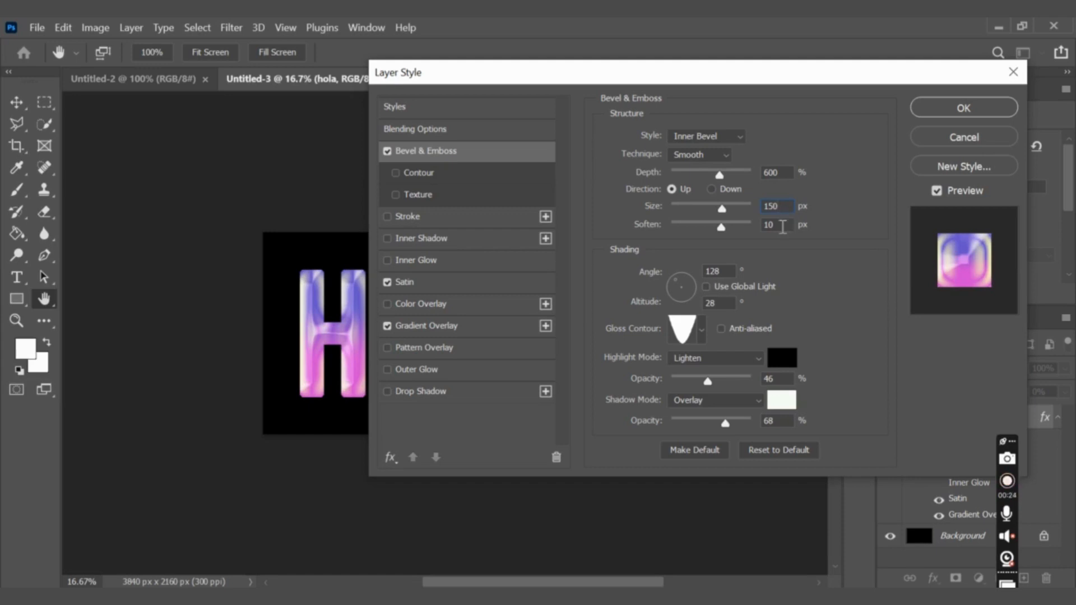
text(5)
Apply the three-peaked preset as the bevel's gloss contour.
click(703, 331)
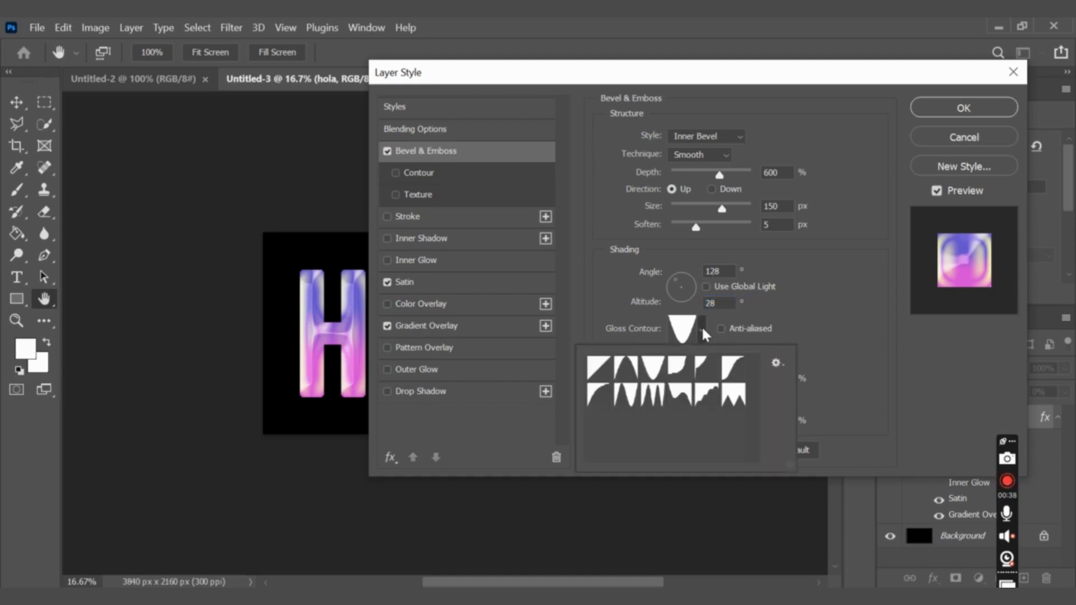
click(654, 396)
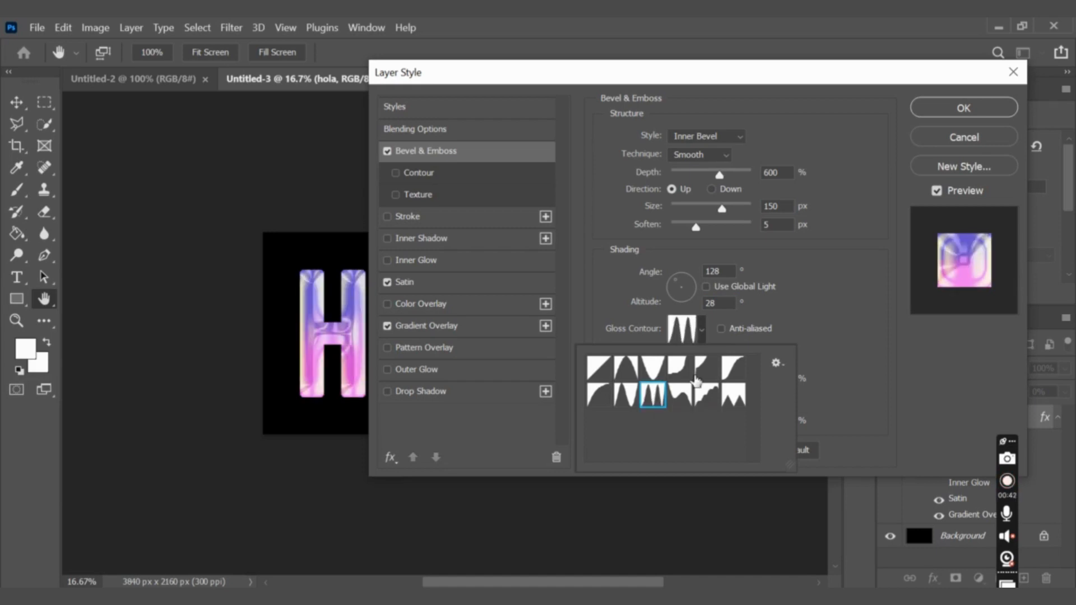
click(804, 318)
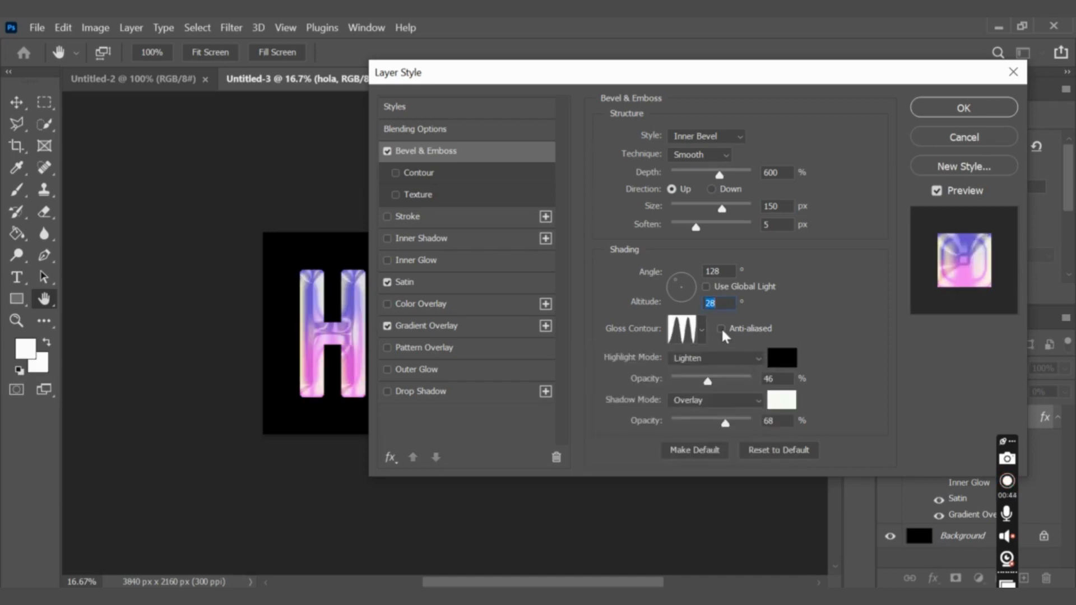
Set the bevel highlight to Lighten mode with color caffbf and 100% opacity.
click(707, 366)
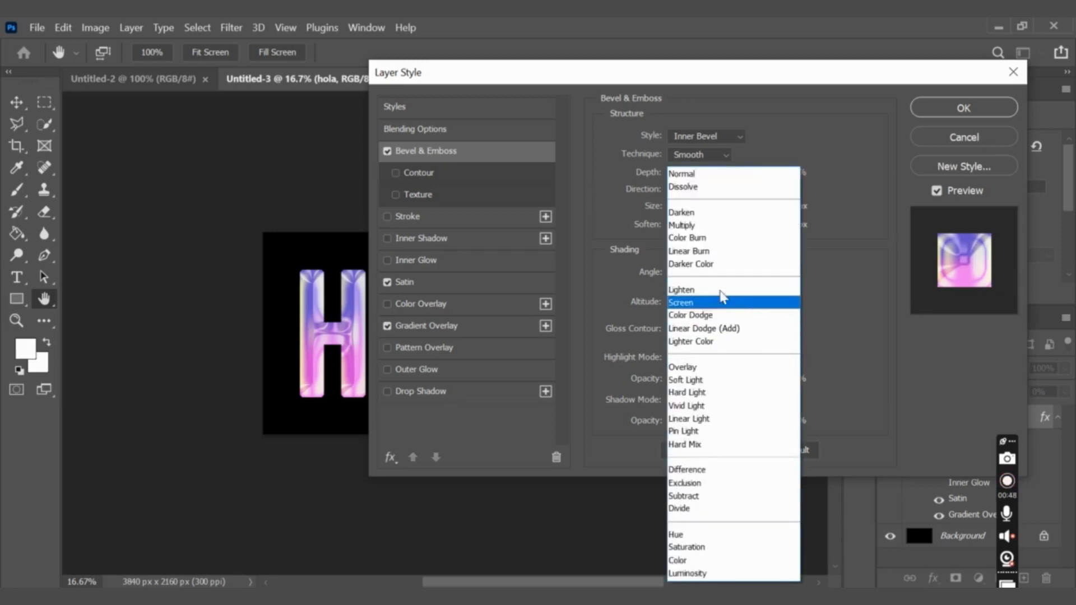
click(690, 293)
click(781, 358)
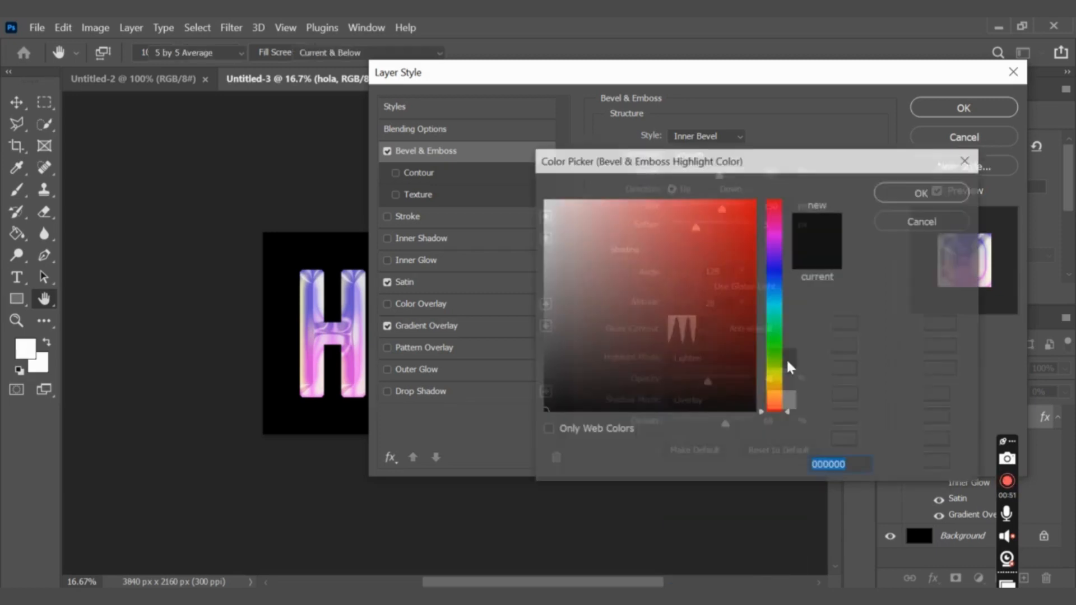
text(caffbf)
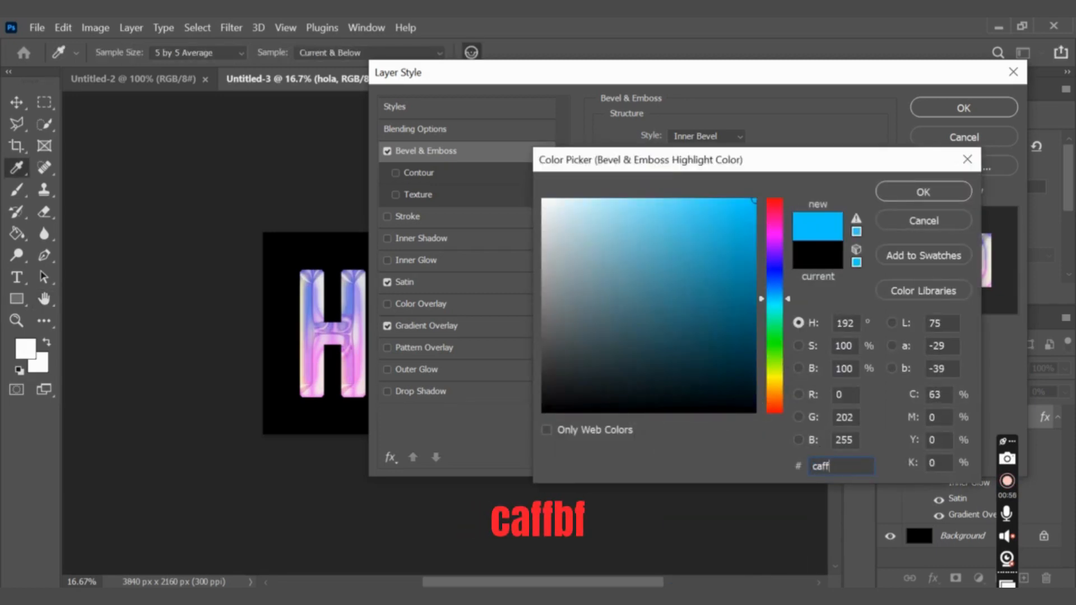
click(922, 192)
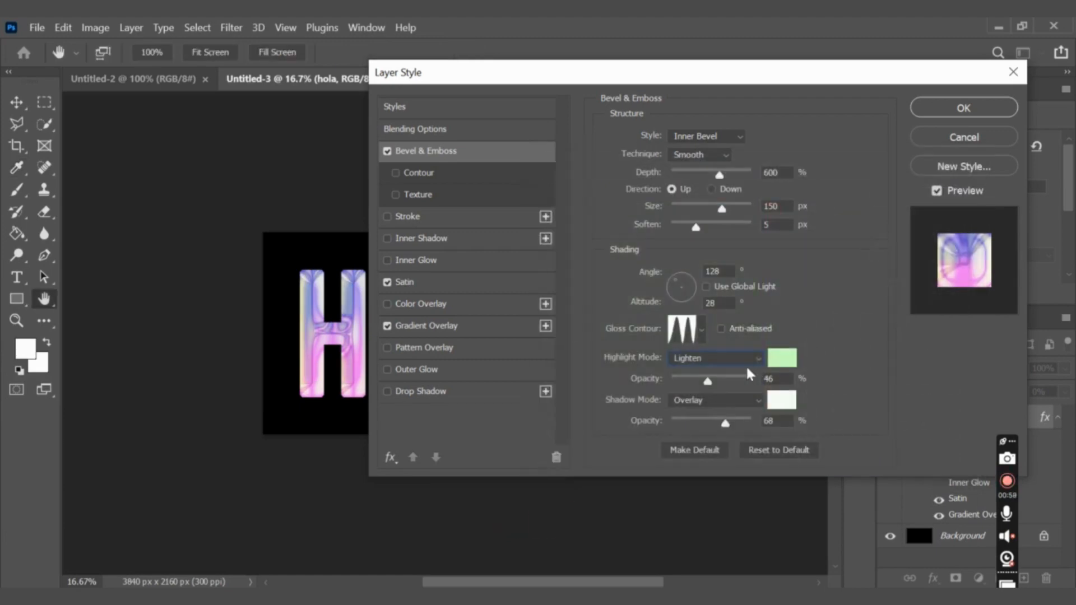
double_click(774, 379)
text(100)
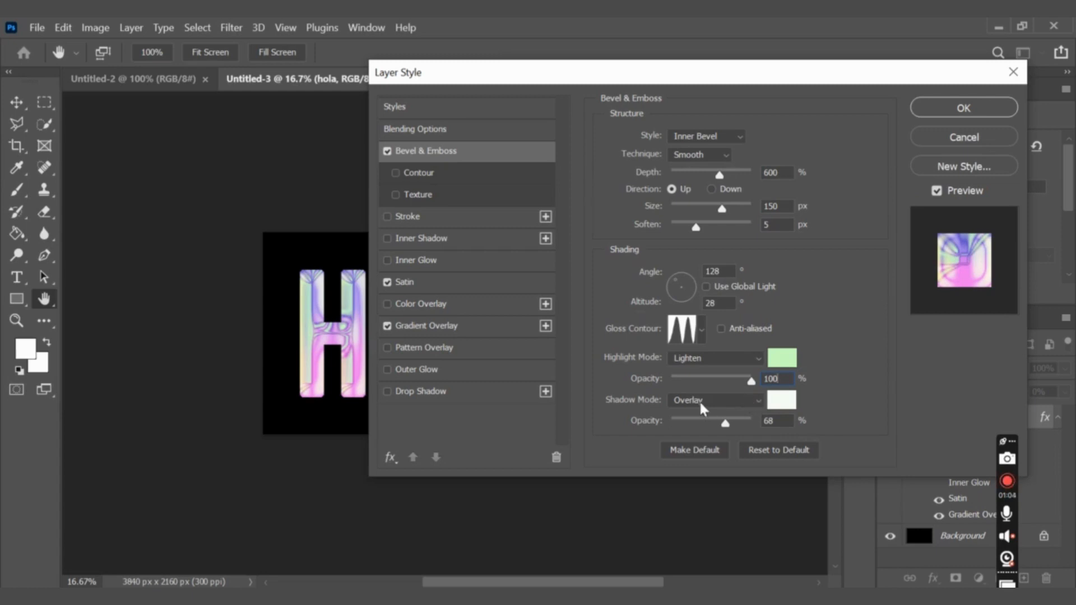
Set the bevel shadow color to caffbf and its opacity to 45%.
click(782, 403)
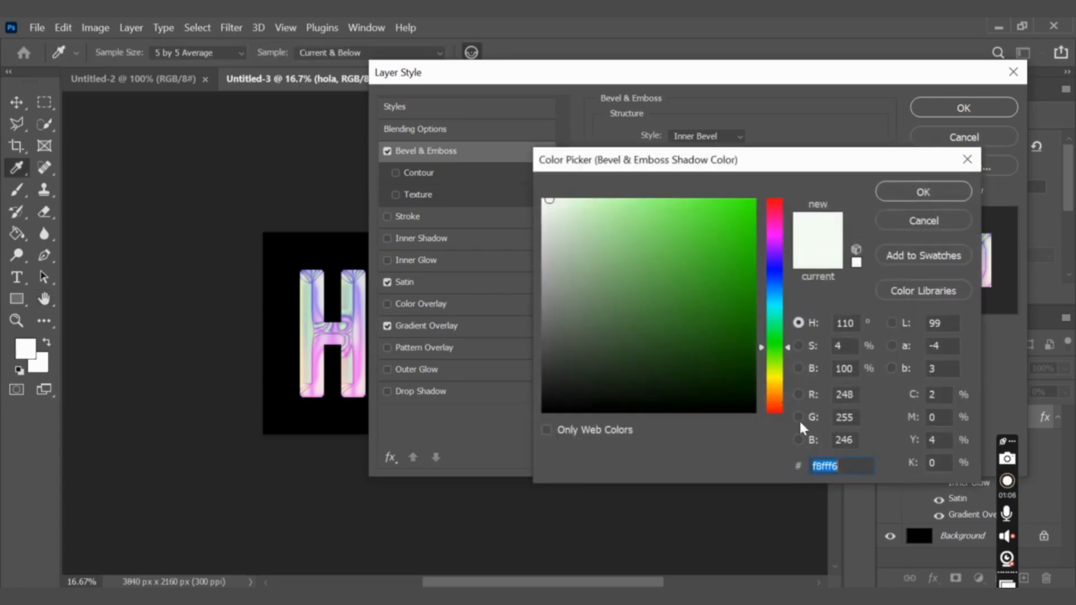
key(BackSpace)
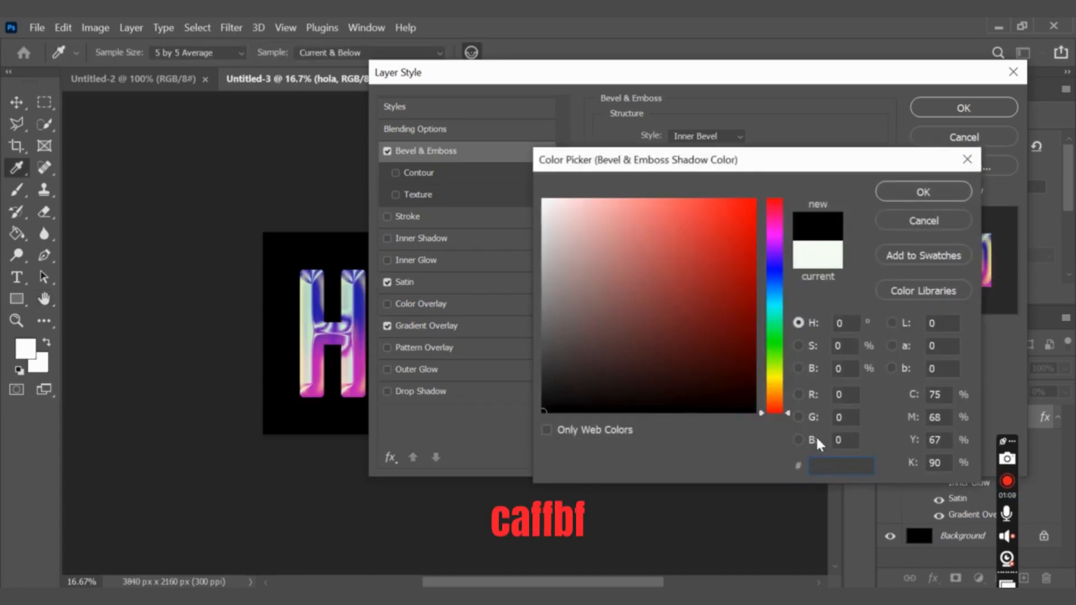
text(caffbf)
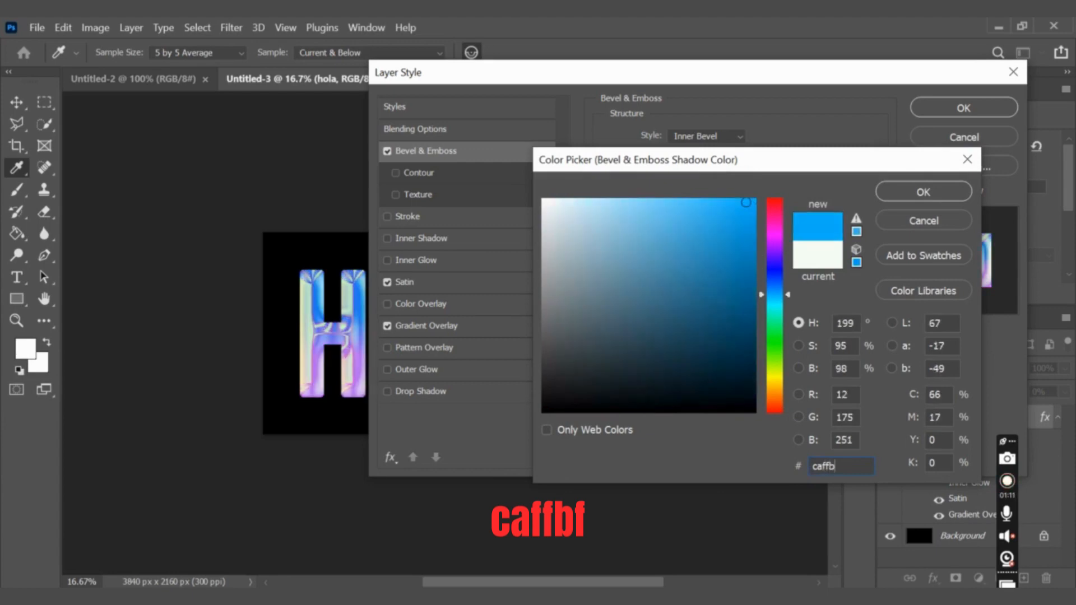
click(923, 192)
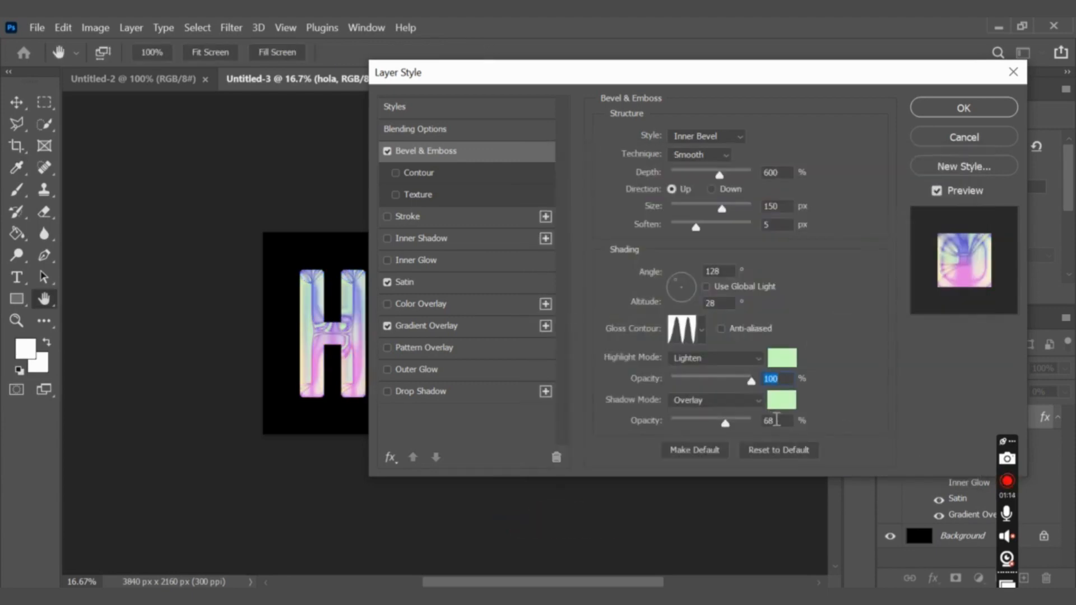
click(783, 421)
key(BackSpace)
text(4)
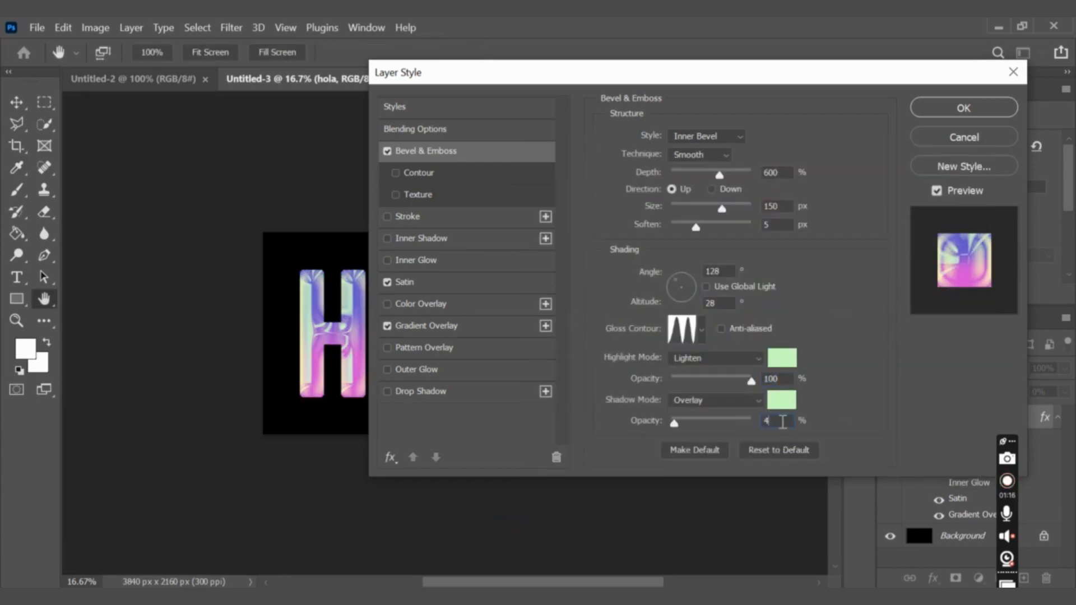
text(5)
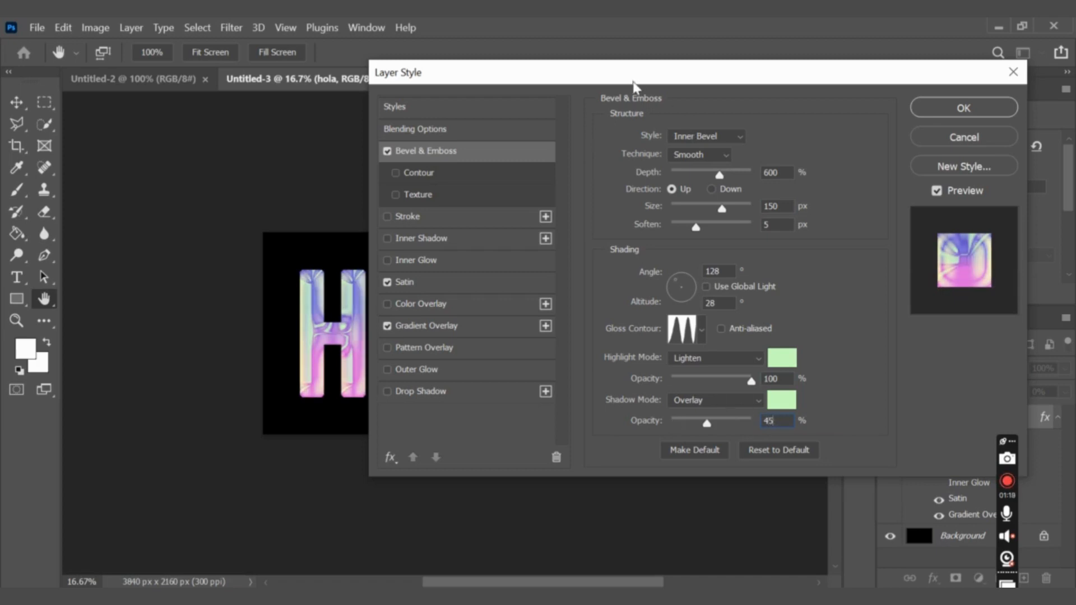
Uncover more of the HOLA text and compare it with Bevel & Emboss off and on.
drag(634, 87, 741, 100)
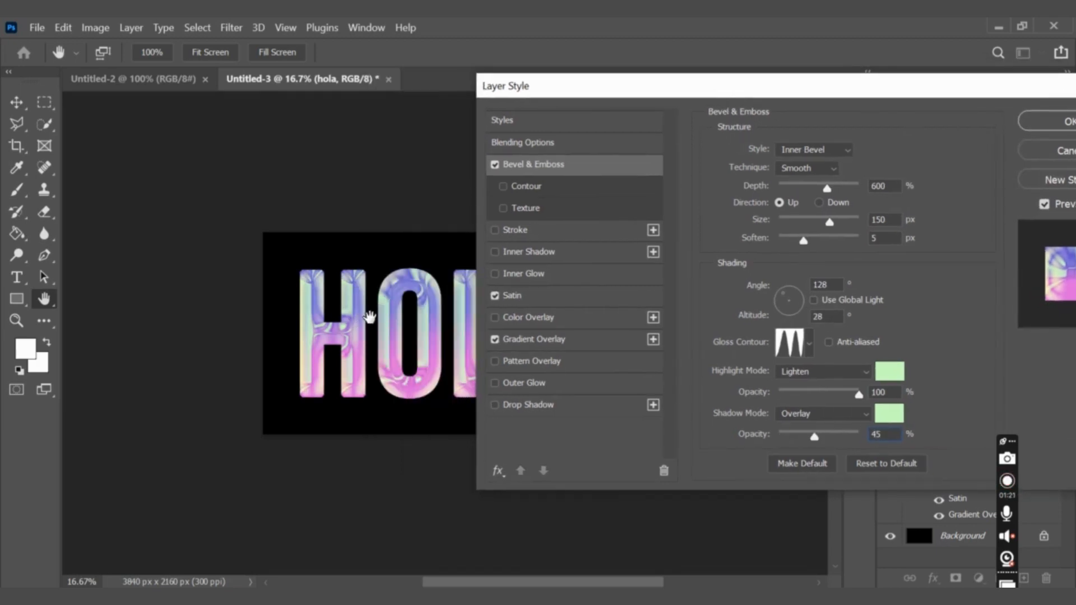
click(495, 164)
click(496, 164)
drag(657, 91, 628, 51)
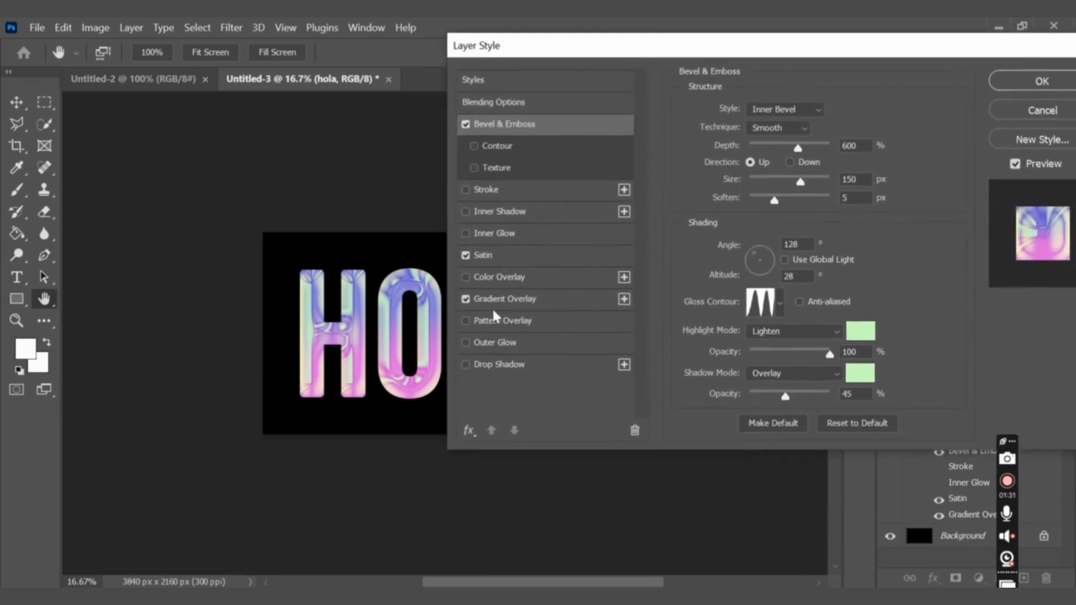
Enable a Stroke on the HOLA layer with a size of 10 px and the position Inside.
click(488, 188)
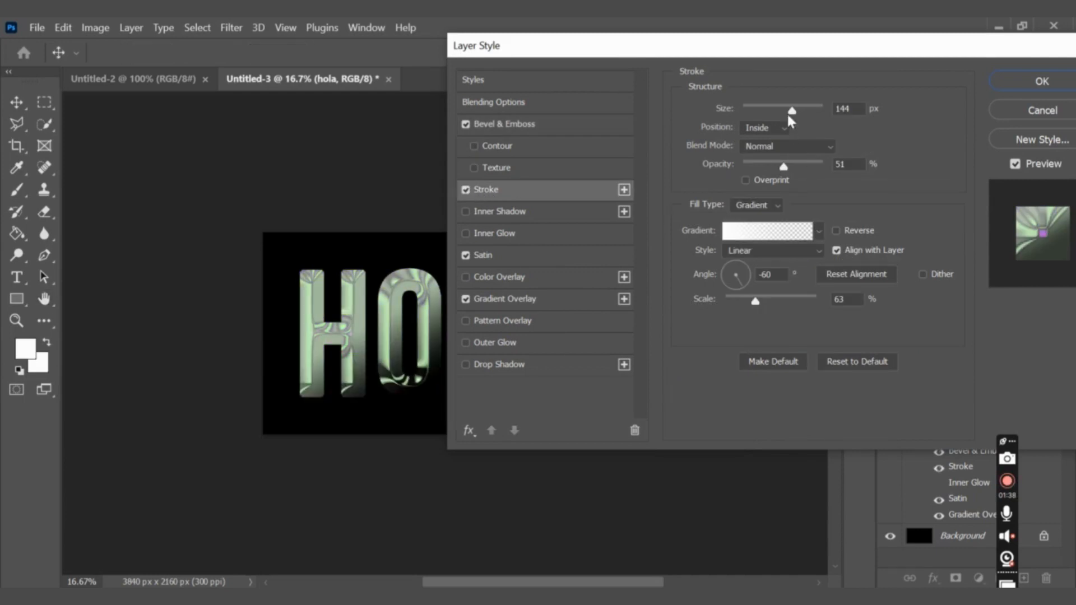
double_click(844, 108)
text(10)
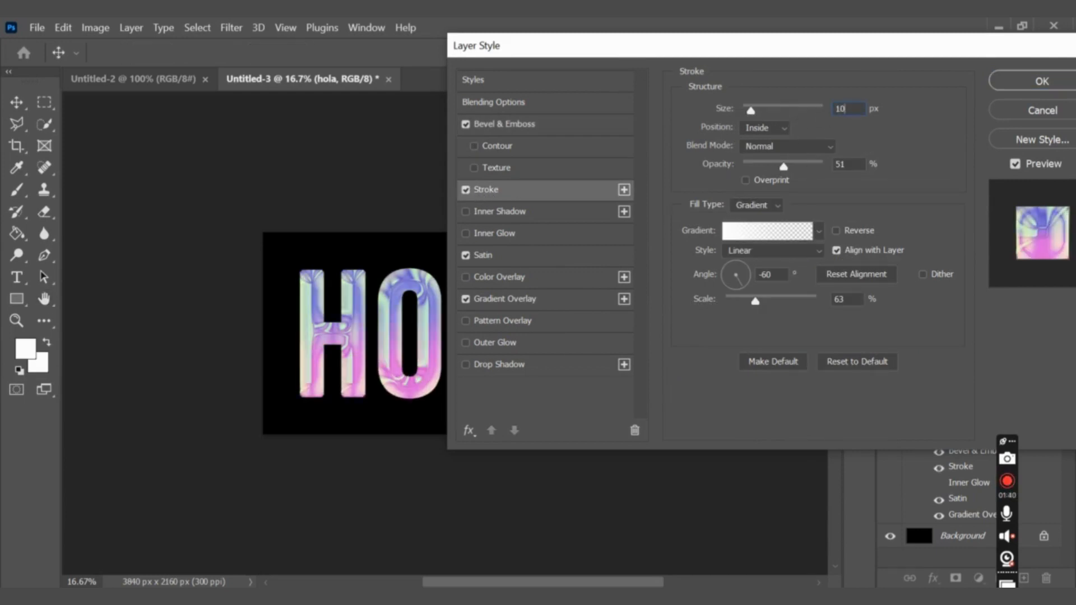
click(781, 129)
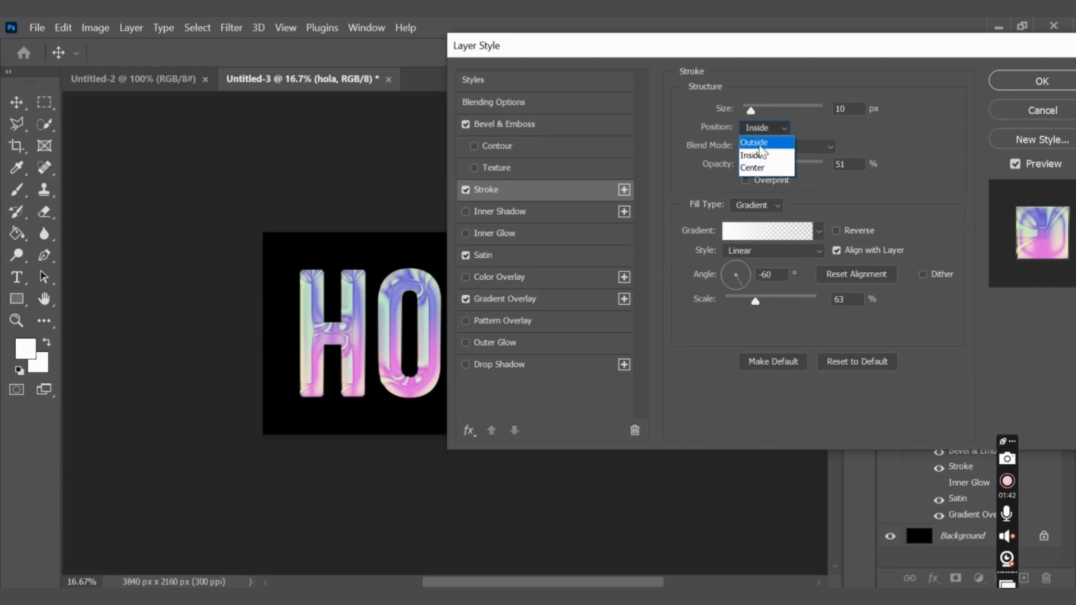
click(755, 150)
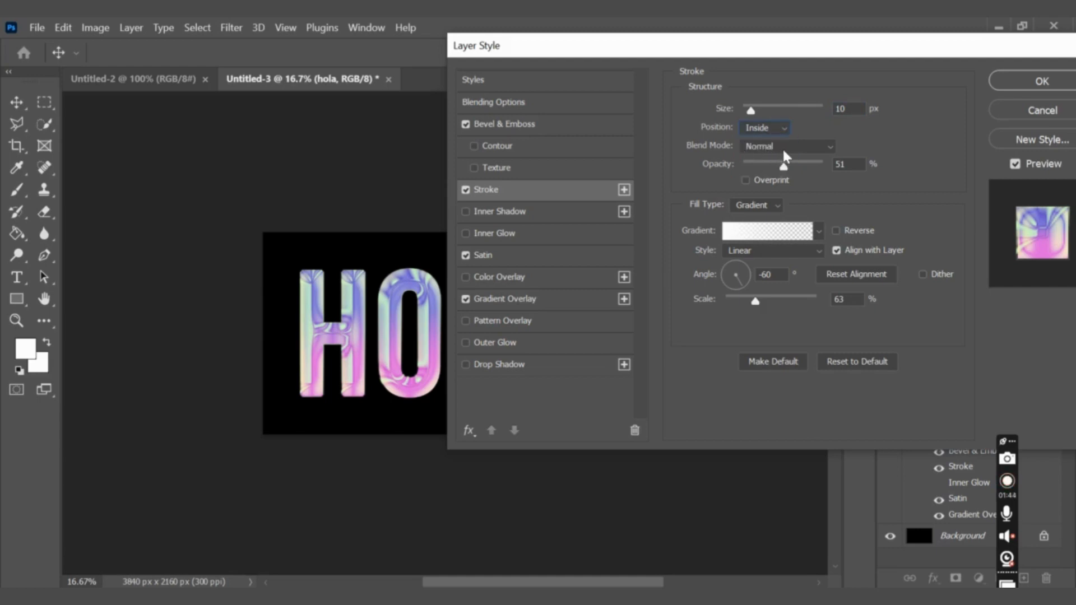
Set the stroke opacity to 100% and choose Gradient as its fill type.
double_click(857, 163)
text(100)
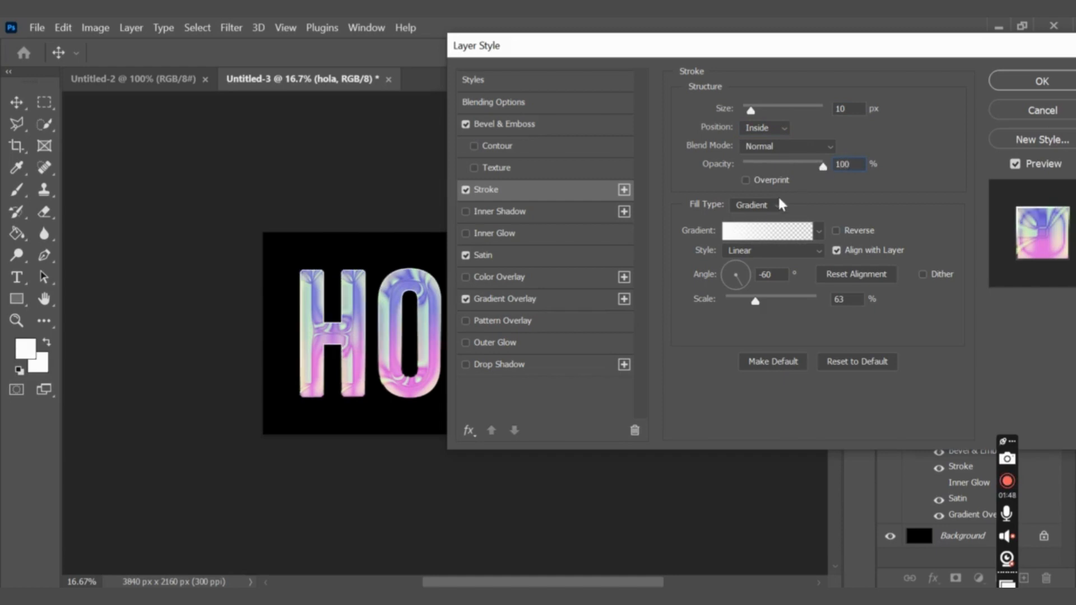
click(781, 204)
click(754, 220)
Load the Black, White preset from Basics for the stroke gradient and set its starting color stop to 4e6ceb.
click(754, 232)
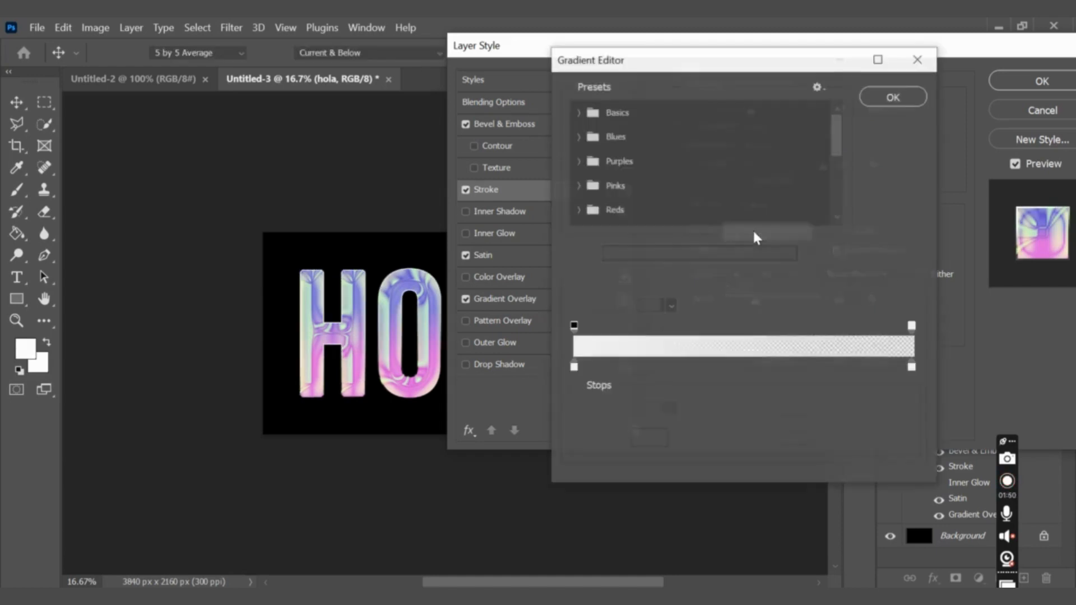
click(578, 112)
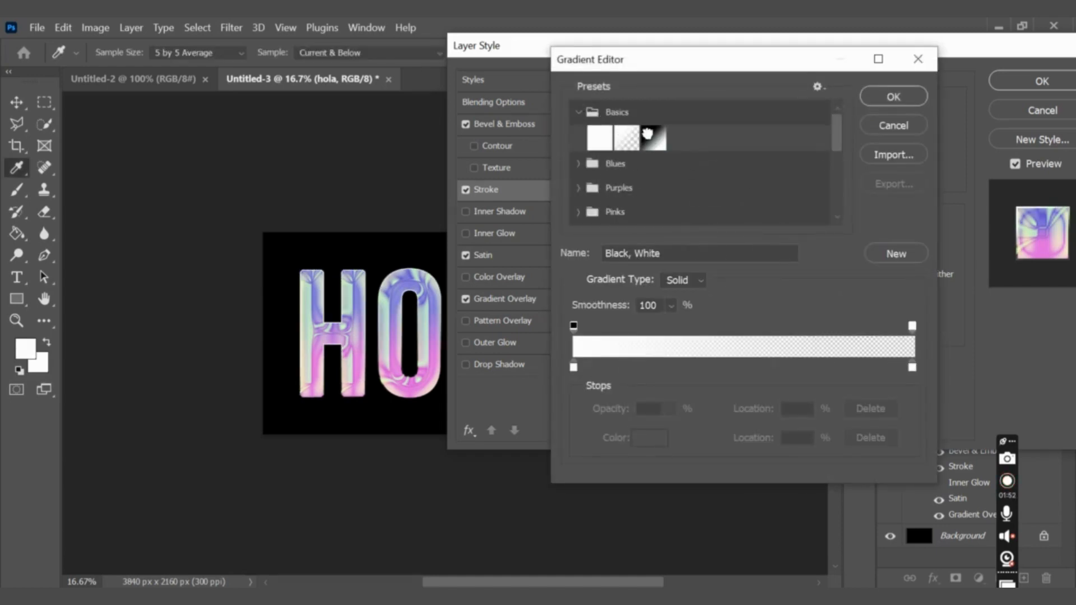
click(647, 135)
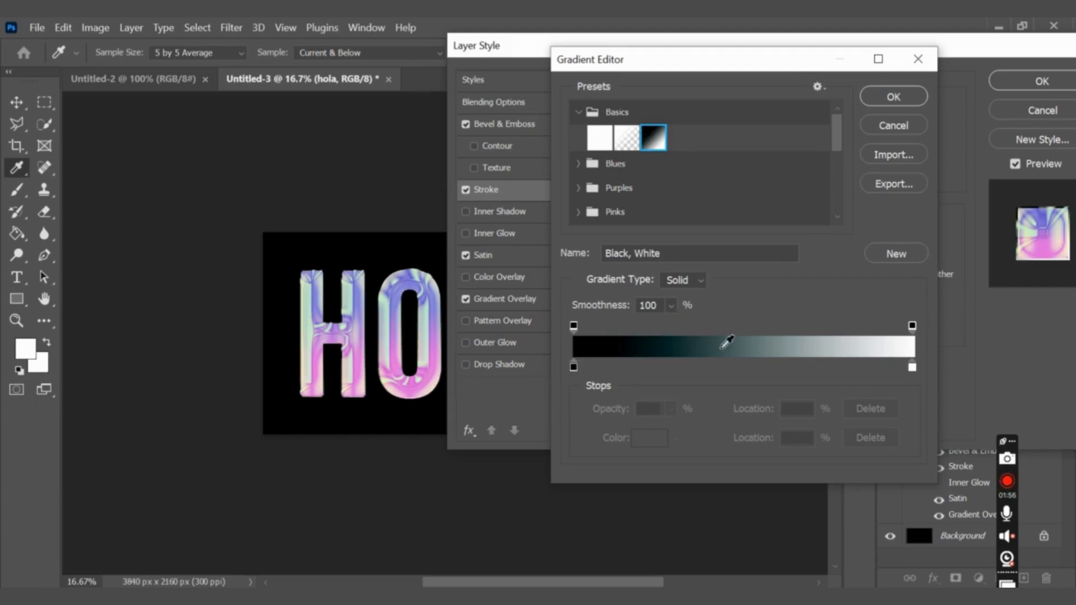
click(572, 365)
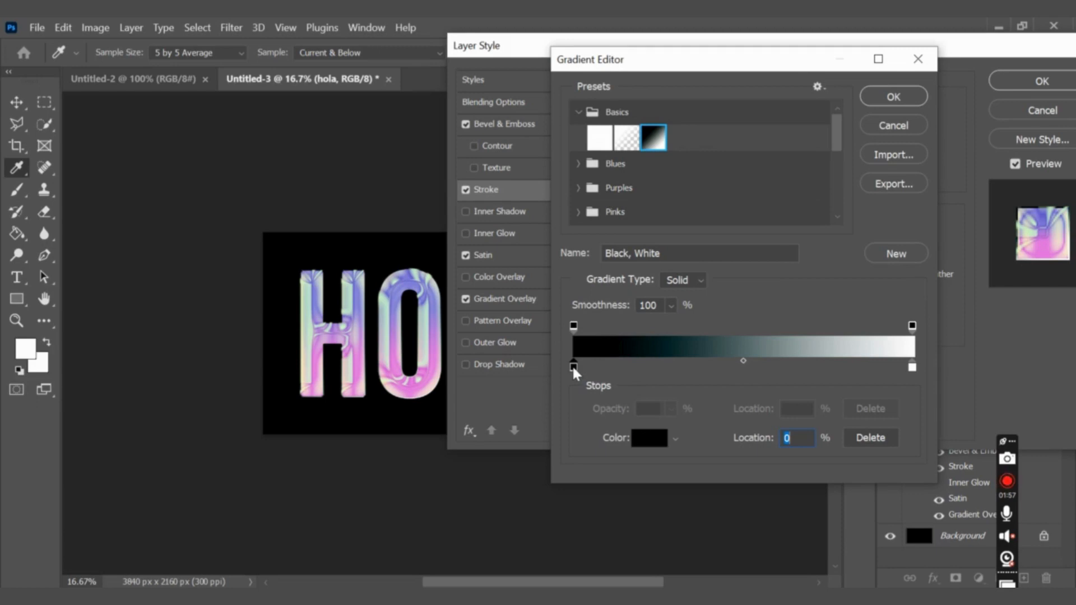
click(650, 444)
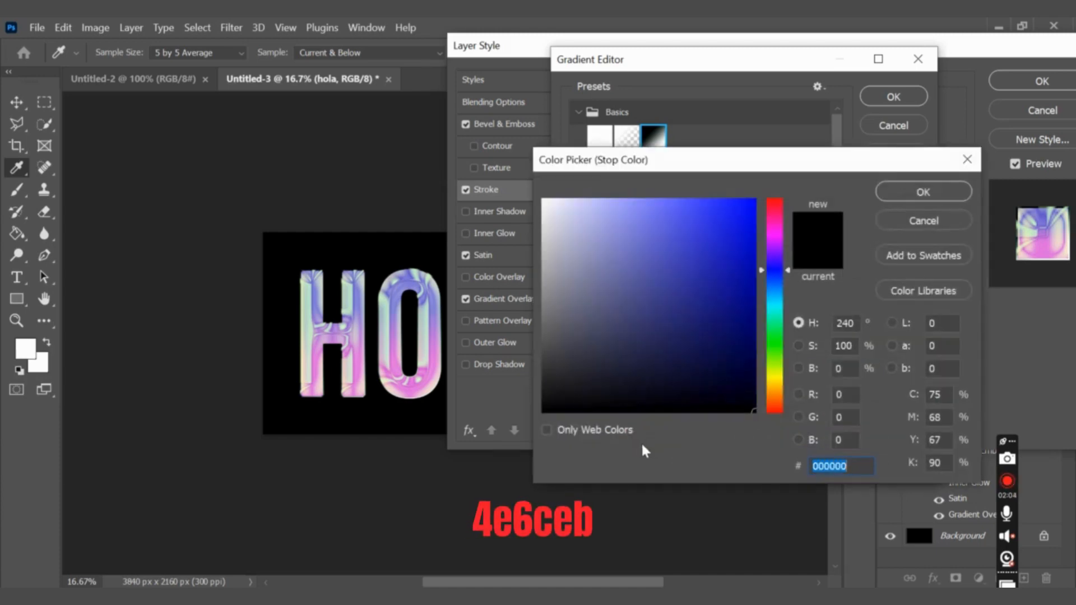
text(4e6ceb)
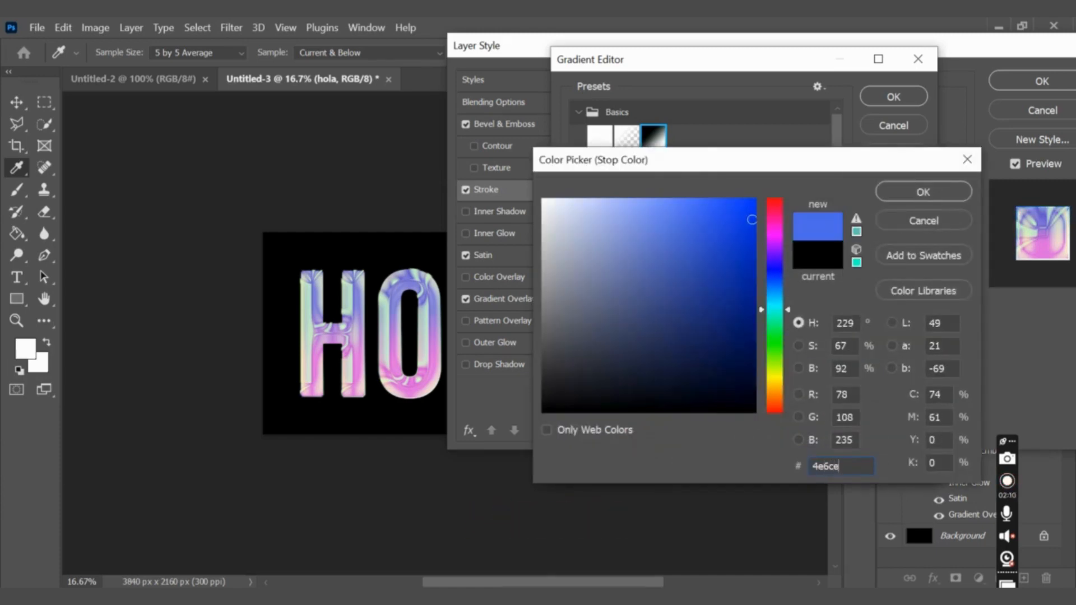
key(Return)
Set the stroke gradient's end color stop to 7c2be3 and accept the gradient.
double_click(912, 367)
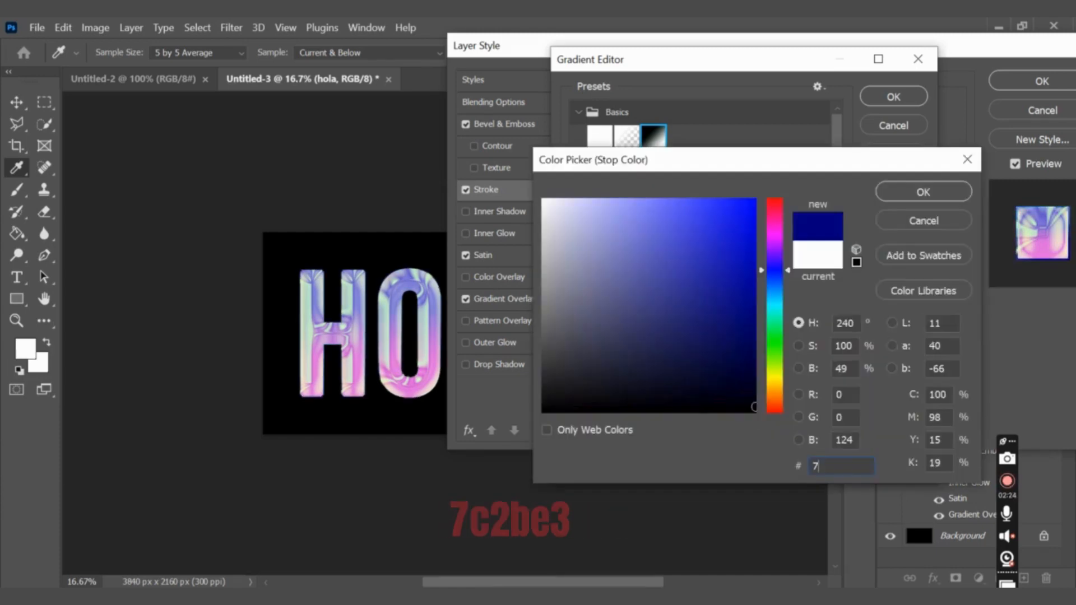
text(7c2be3)
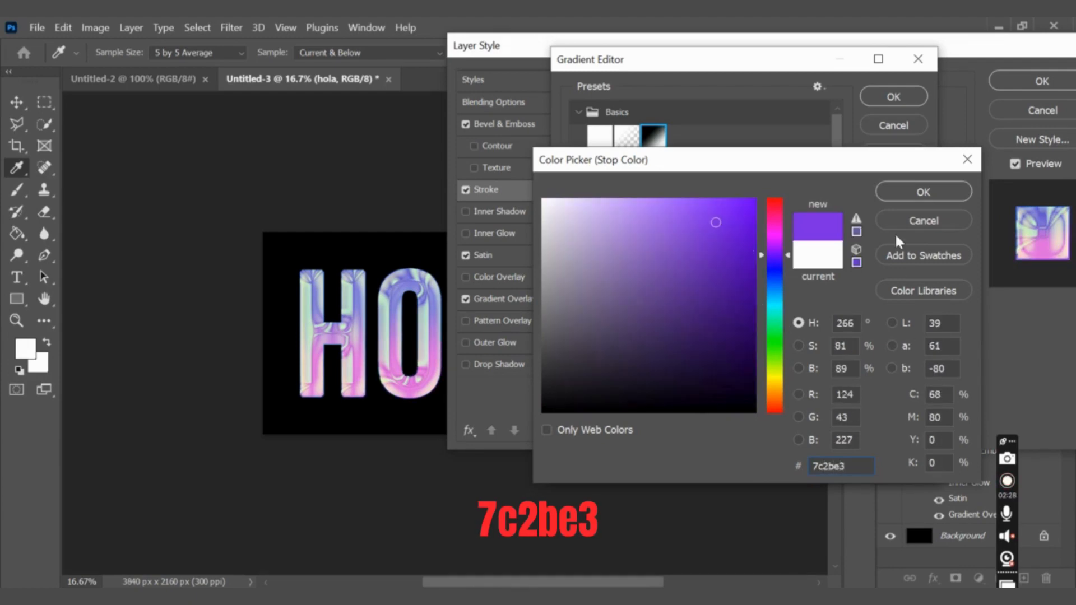
click(922, 192)
click(887, 96)
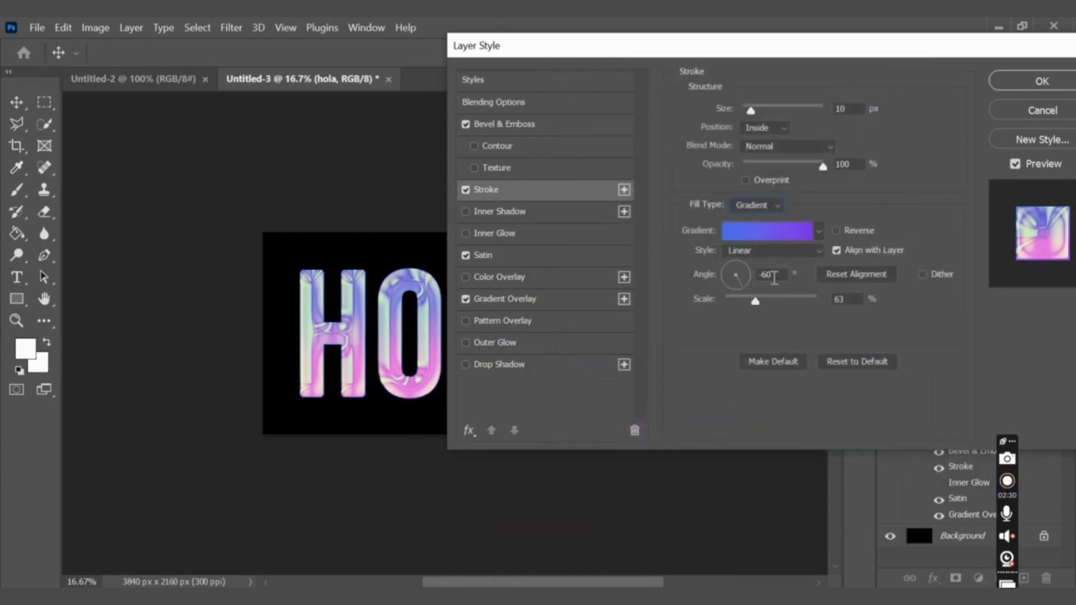
Give the stroke gradient the Linear style, a 98° angle and 100% scale, and compare the text with the stroke off and on.
click(796, 254)
click(748, 262)
click(765, 275)
text(98)
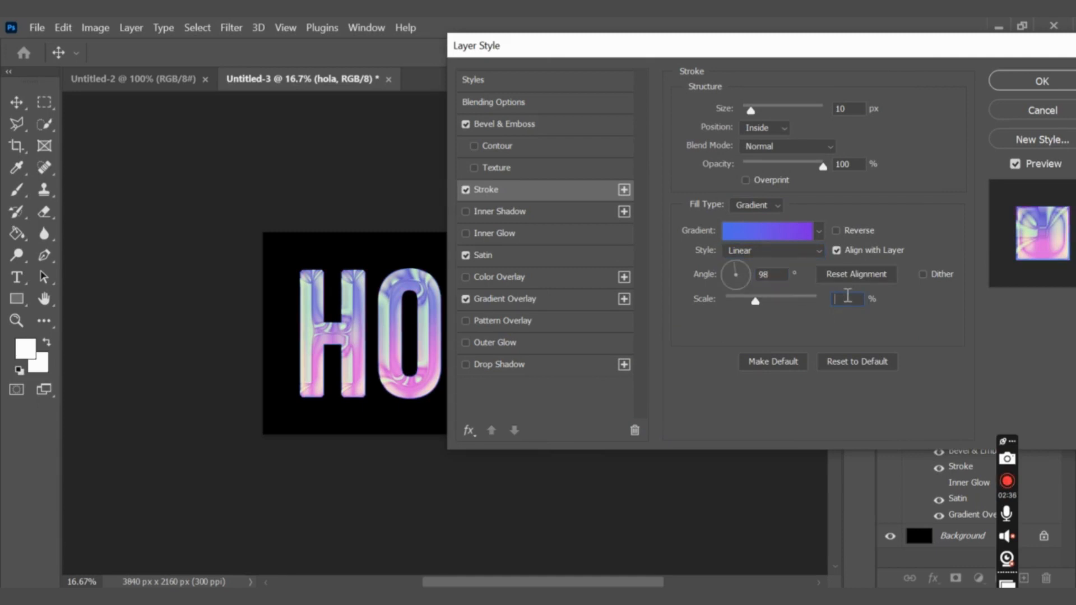
text(100)
click(466, 192)
click(465, 191)
Enable Inner Glow on the HOLA layer with Linear Dodge (Add) blending, 25% opacity and 0% noise.
click(466, 233)
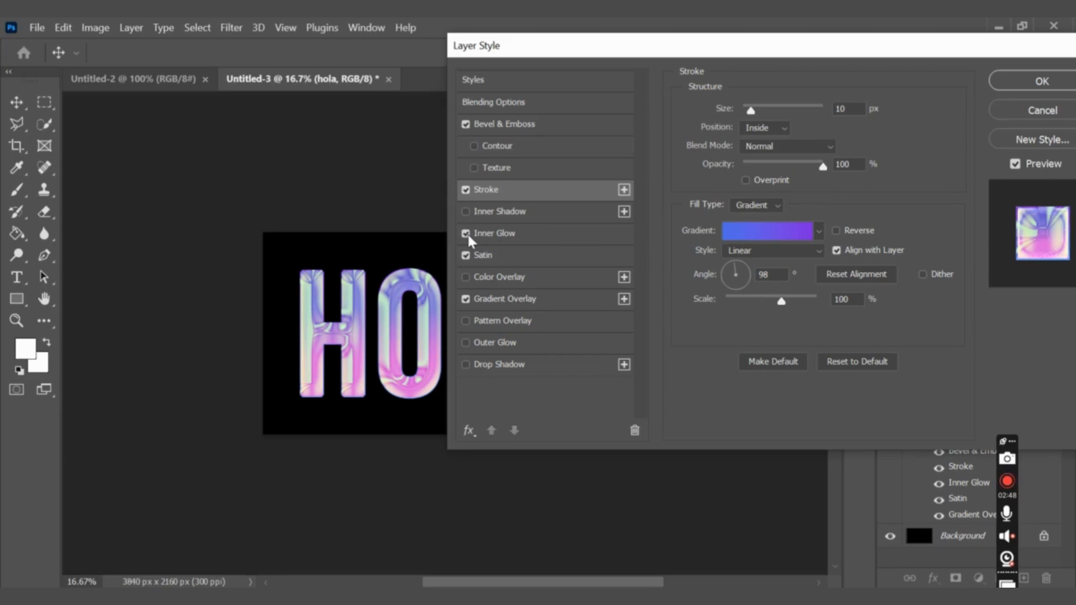
click(520, 231)
click(775, 110)
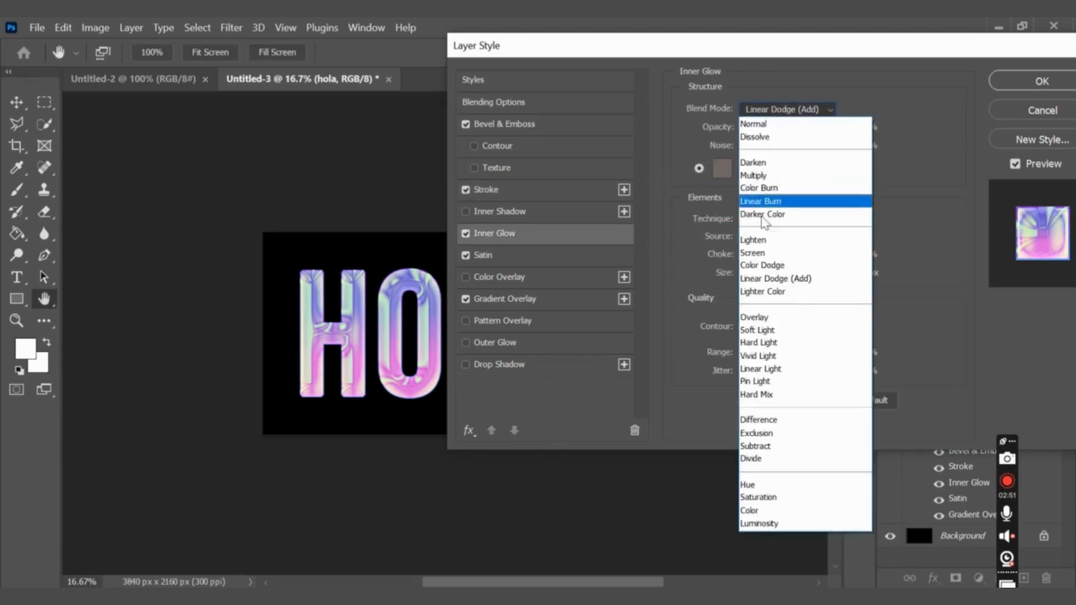
click(782, 277)
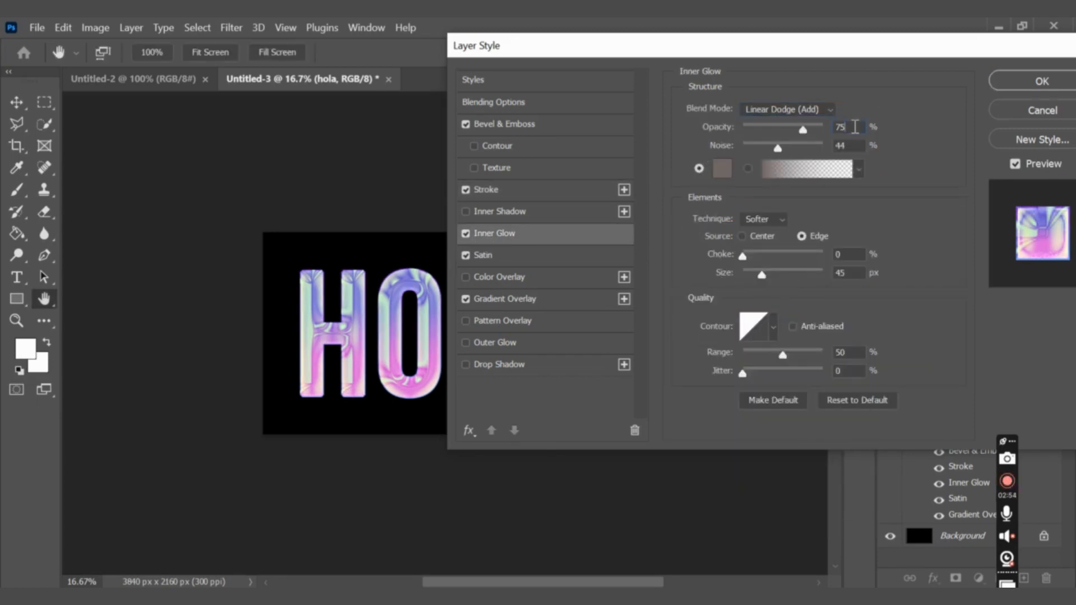
double_click(855, 127)
text(2)
text(0)
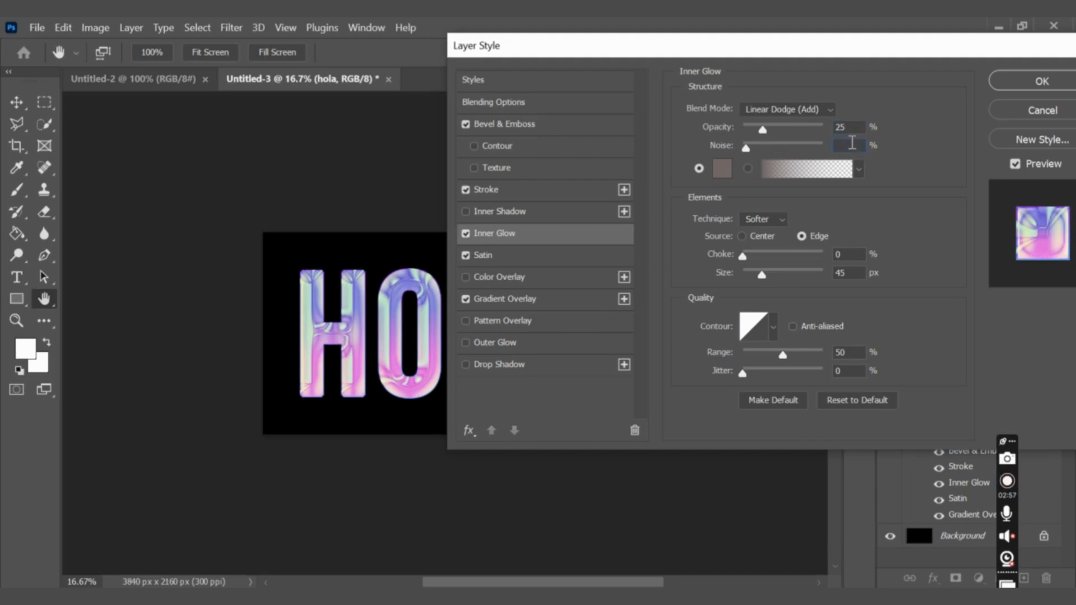
Set the inner glow color to fdfdfd and apply the layer style to the HOLA text.
click(721, 167)
drag(546, 210, 541, 199)
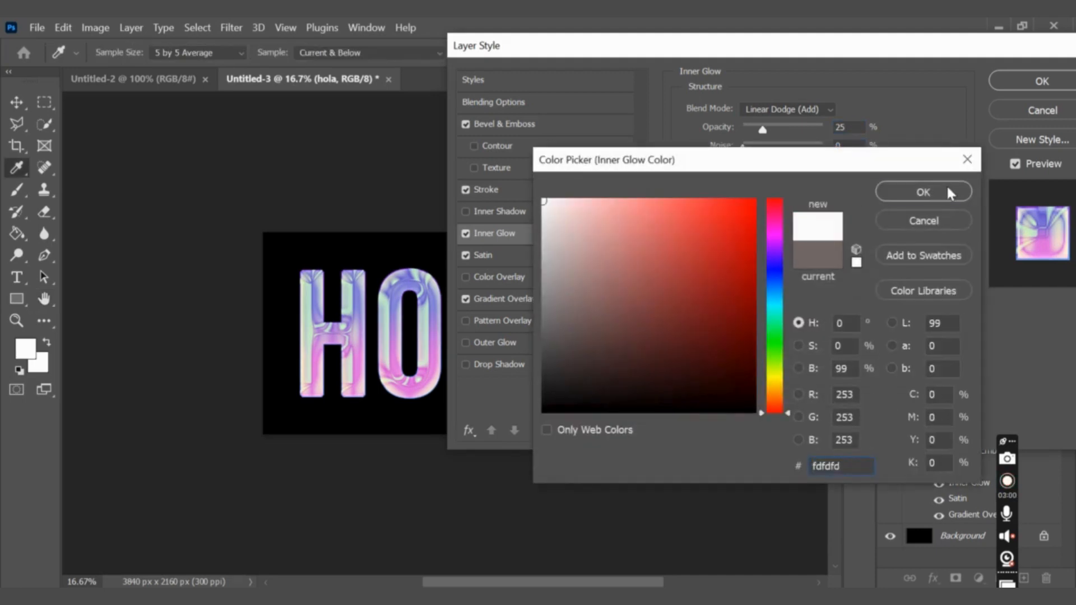
click(947, 187)
click(775, 229)
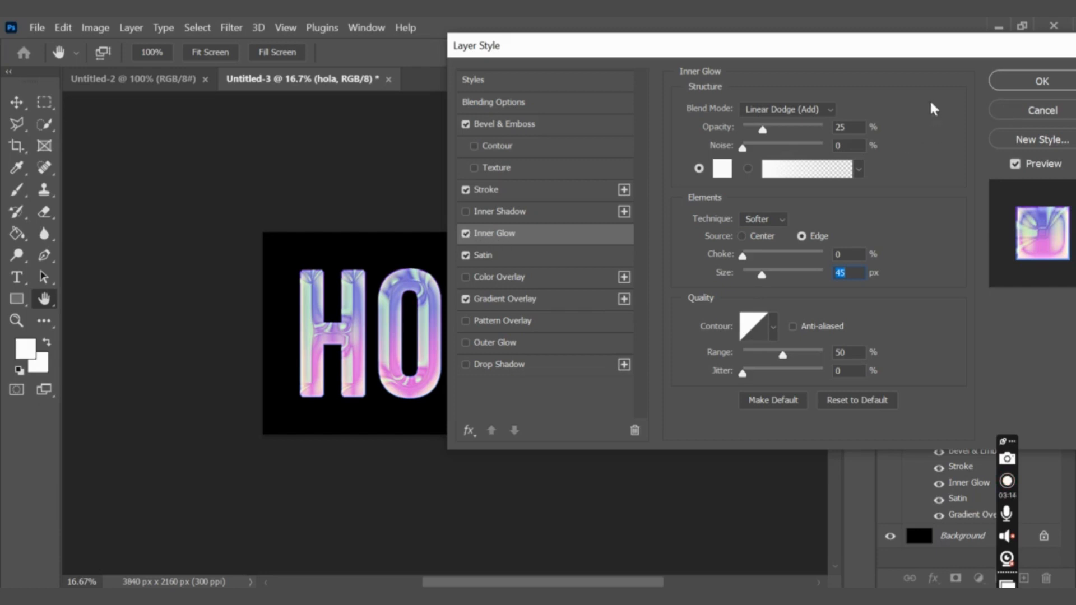
drag(917, 57, 620, 88)
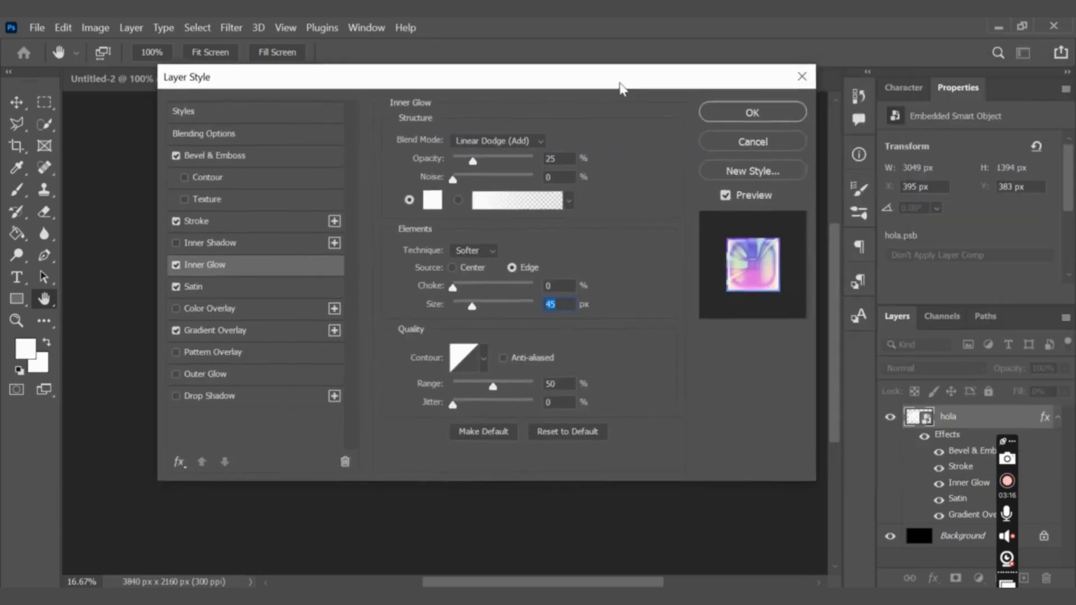
click(710, 115)
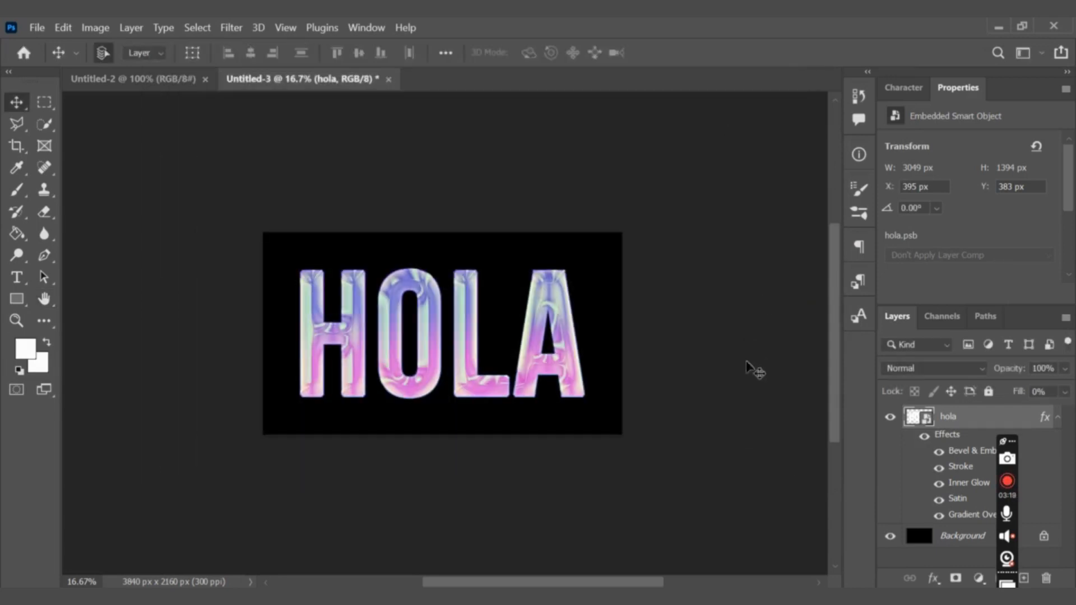
Duplicate the hola layer, clear the copy's layer style and reduce its fill to 0%.
key(ctrl+plus)
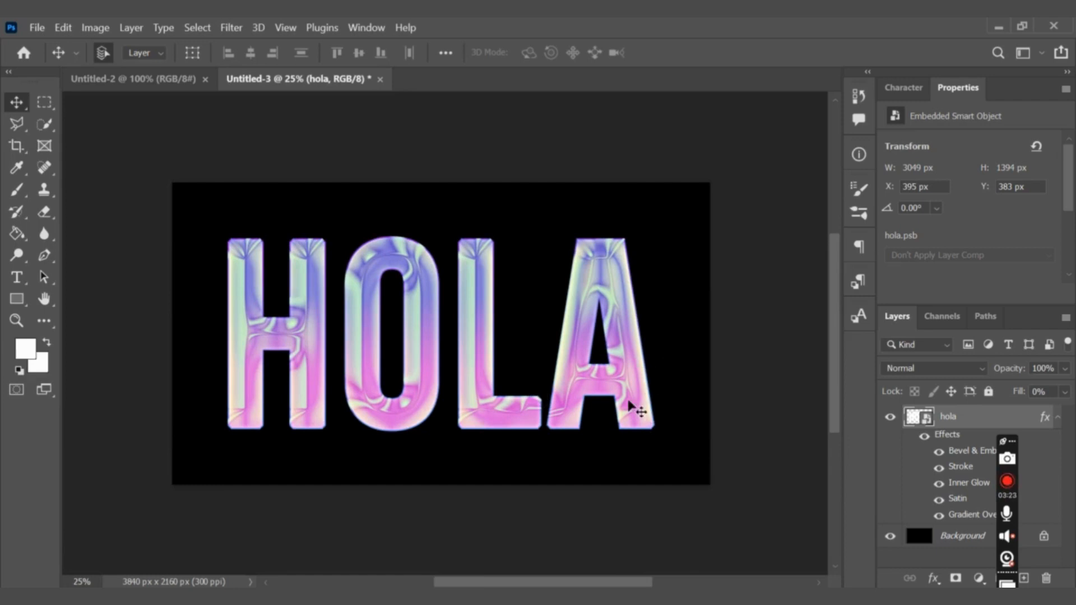
key(ctrl+j)
right_click(954, 418)
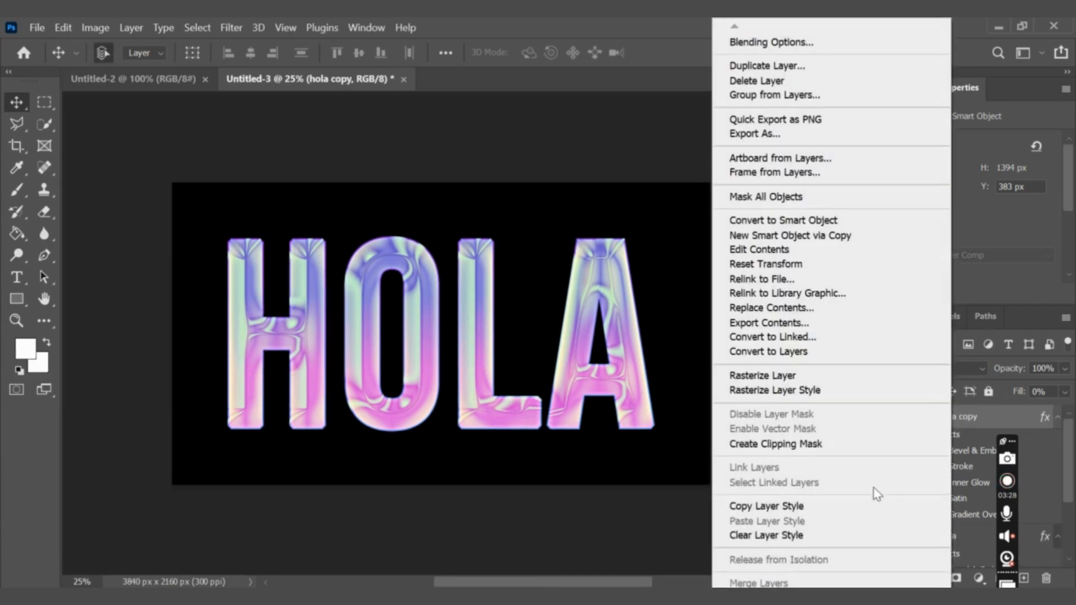
click(773, 535)
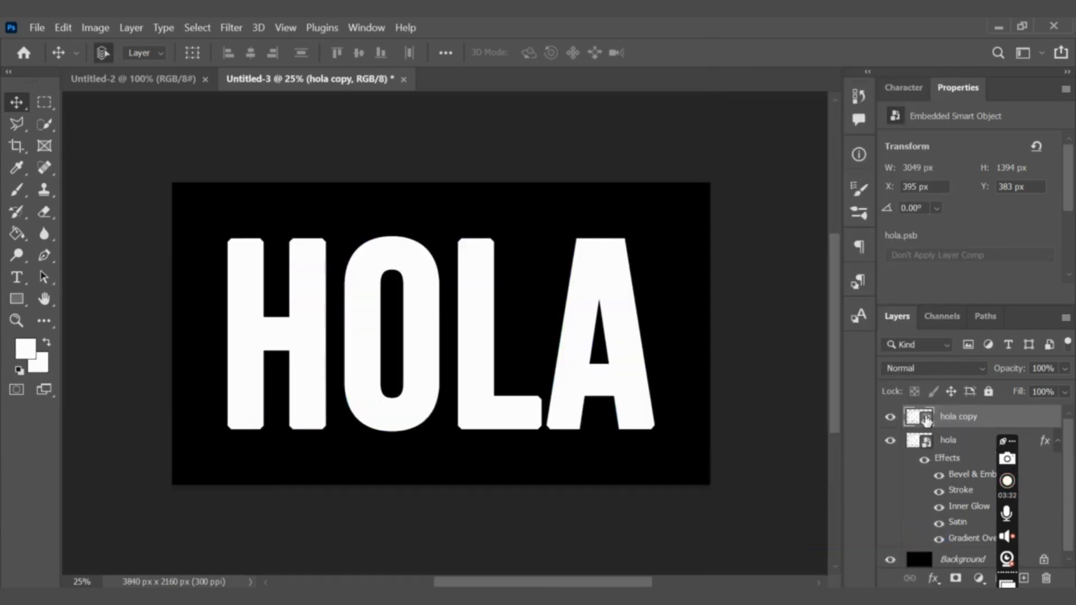
drag(1065, 391, 997, 406)
Add a Satin effect to the hola copy layer with color 9bf6ff and an angle of 100°.
click(933, 579)
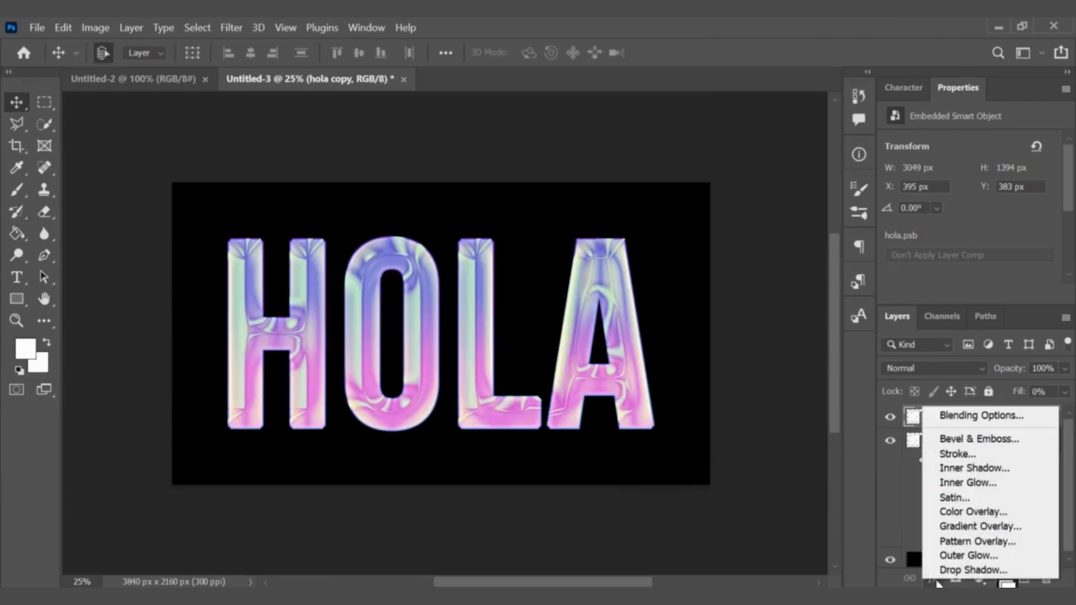
click(949, 497)
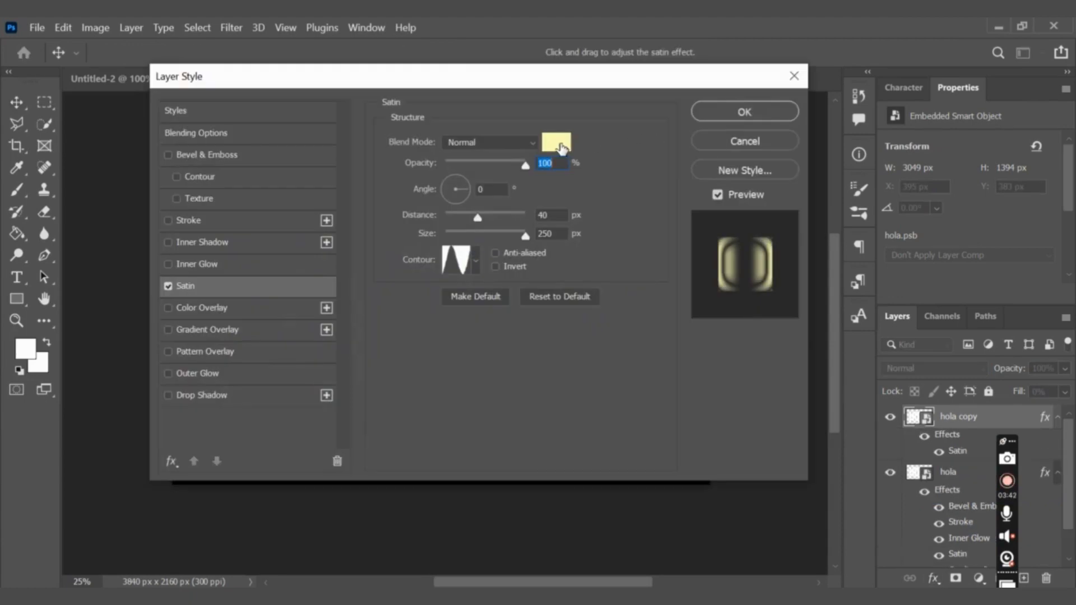
click(556, 142)
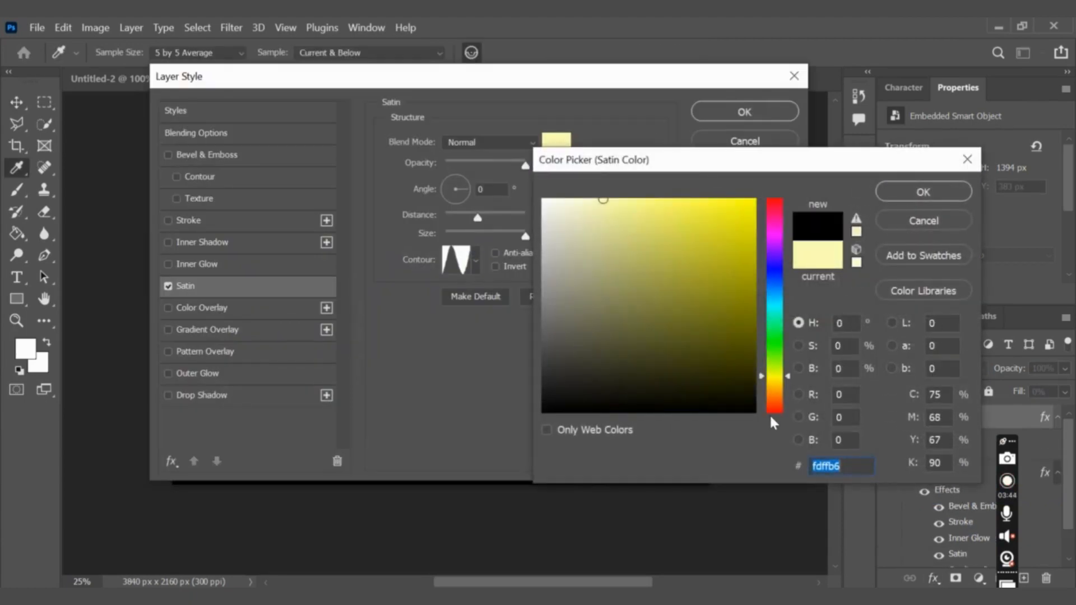
key(BackSpace)
text(9bf)
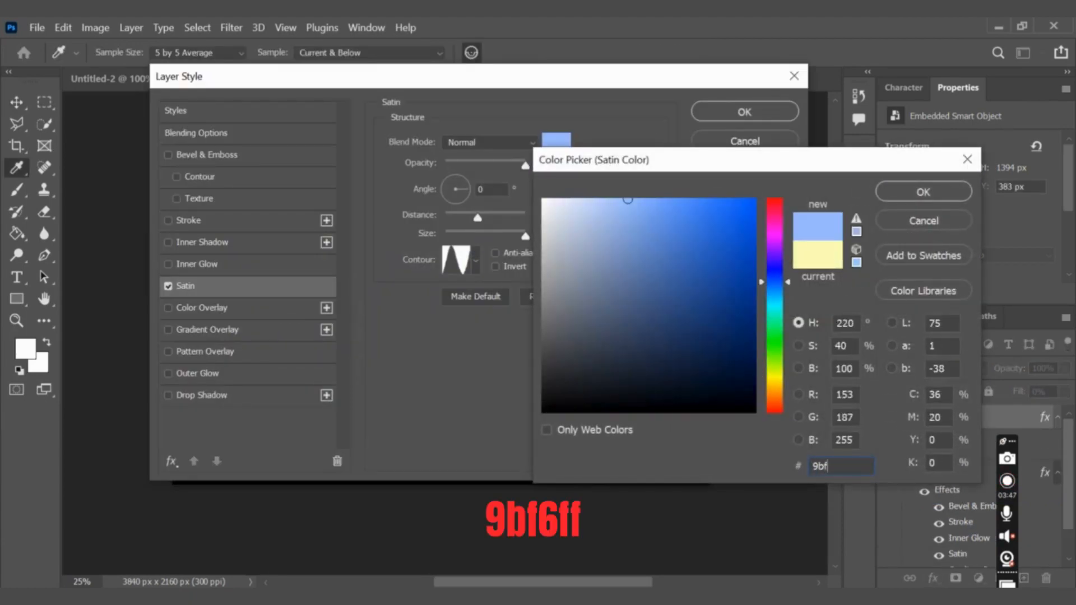
text(6ff)
key(Return)
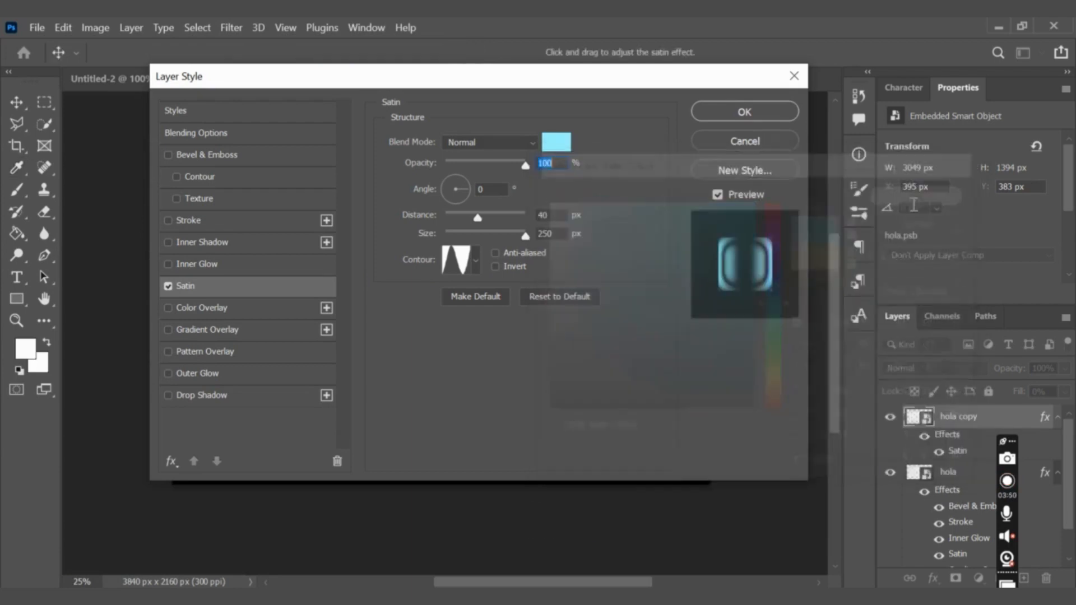
key(Tab)
text(100)
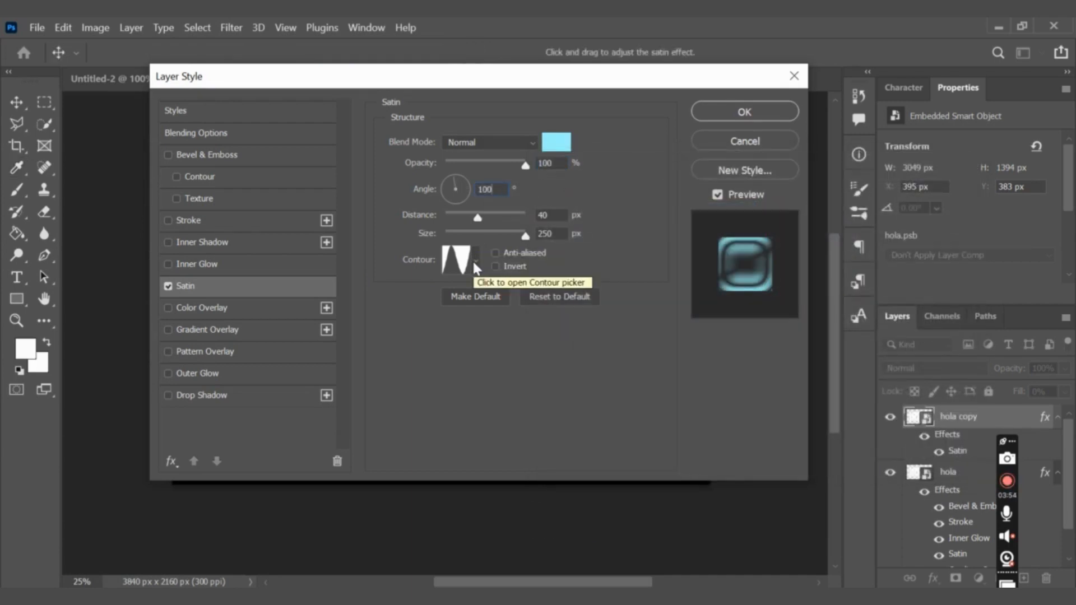
drag(584, 80, 927, 82)
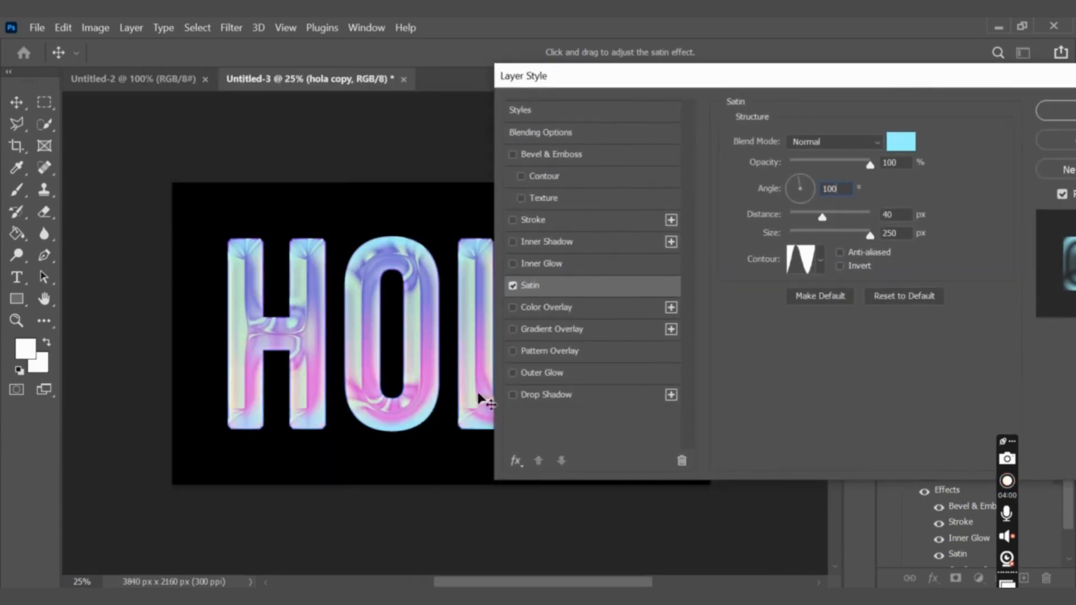
Enable Outer Glow on the hola copy layer with Screen blending, 20% opacity, color f9fe6c and the Softer technique.
click(525, 373)
click(564, 374)
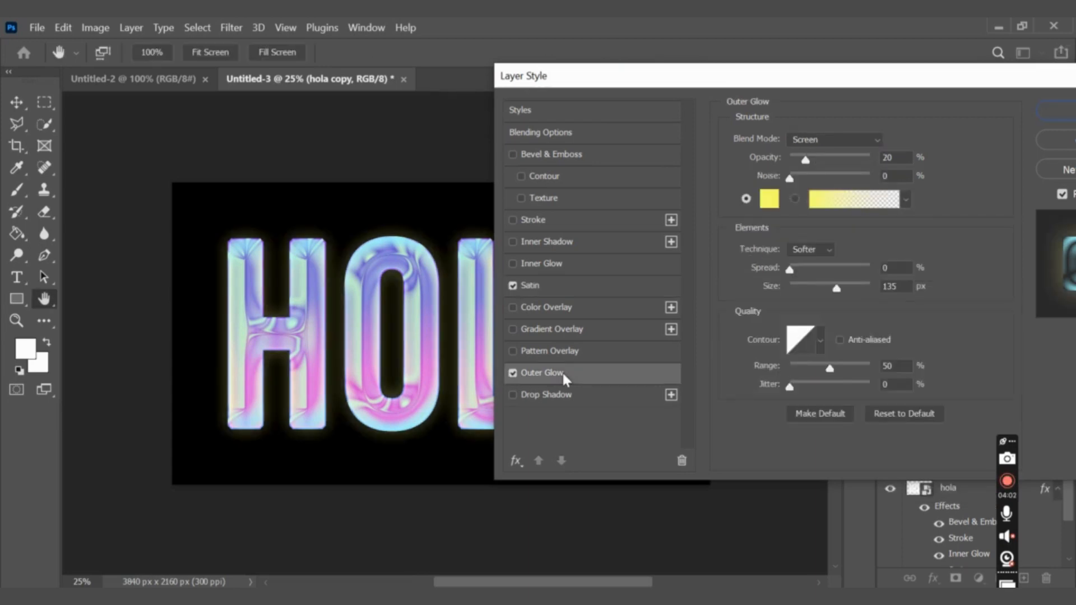
click(869, 143)
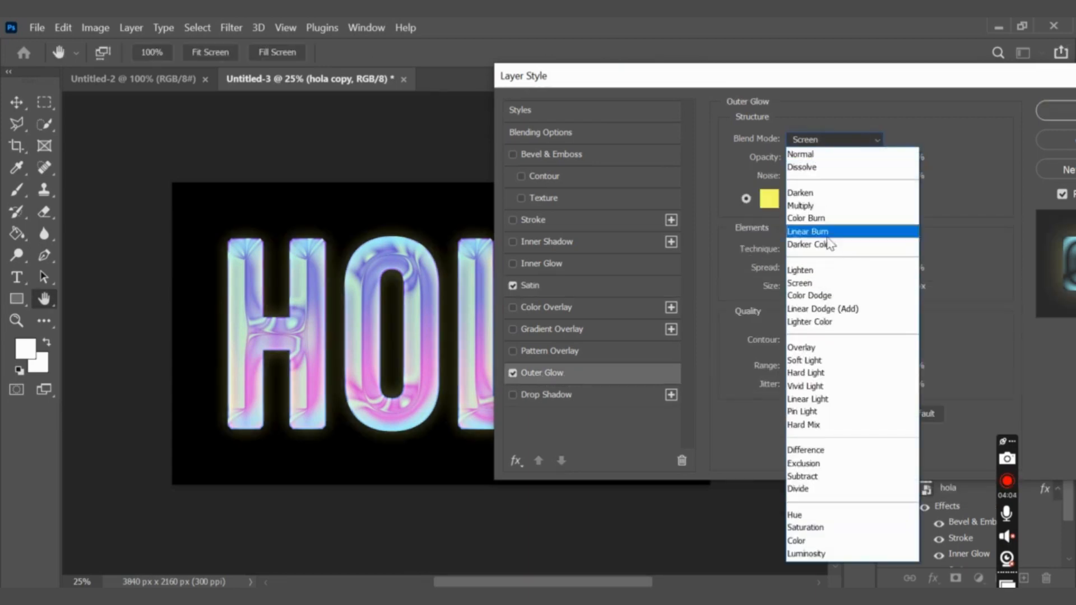
click(814, 285)
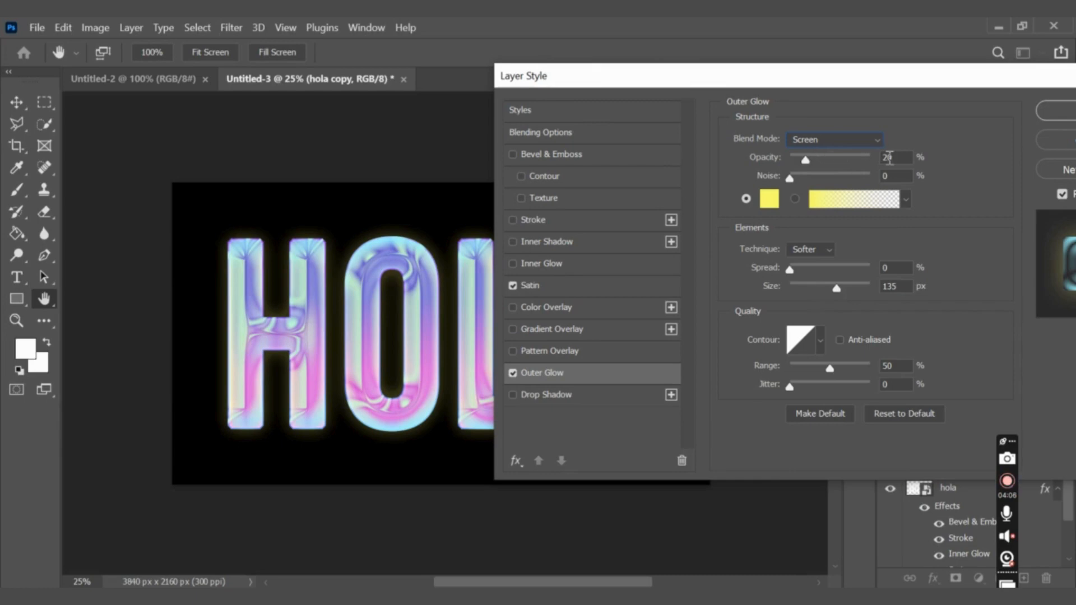
click(769, 200)
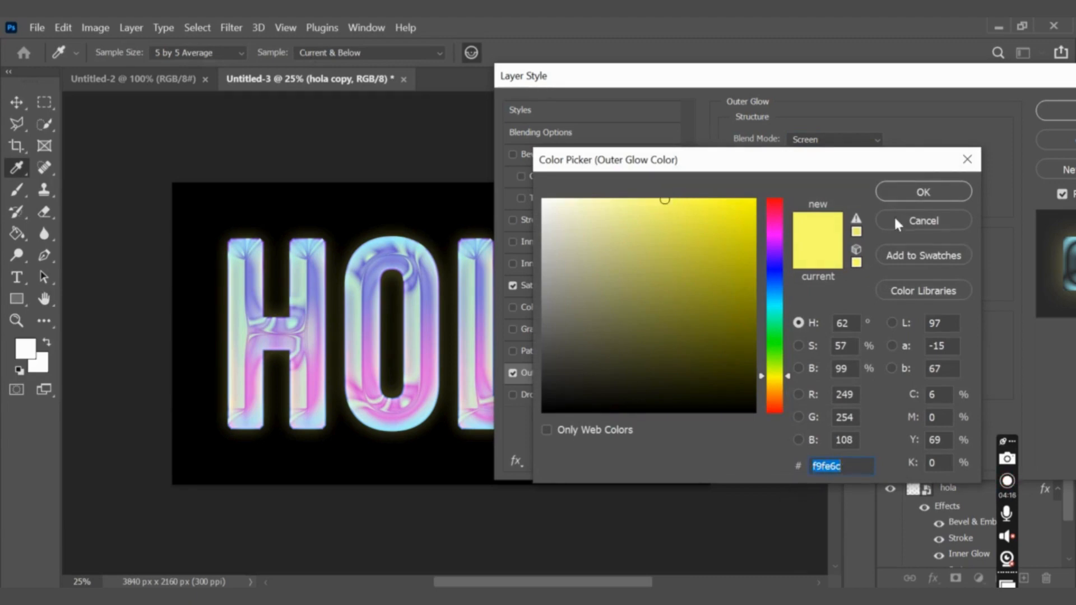
click(899, 191)
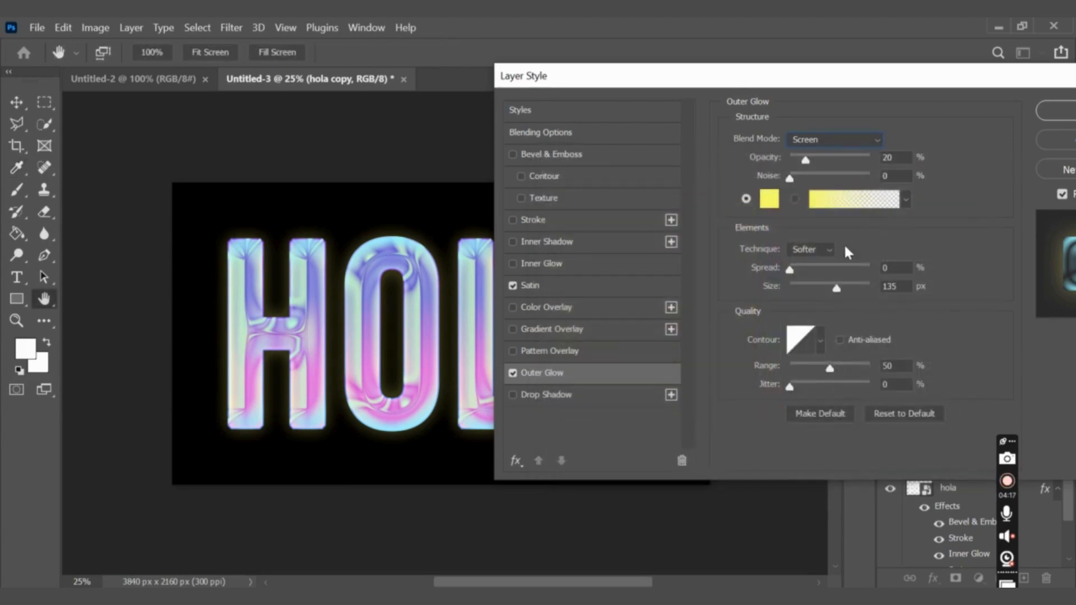
click(823, 250)
Compare the text with and without the outer glow, and apply the layer style with the glow enabled.
click(513, 373)
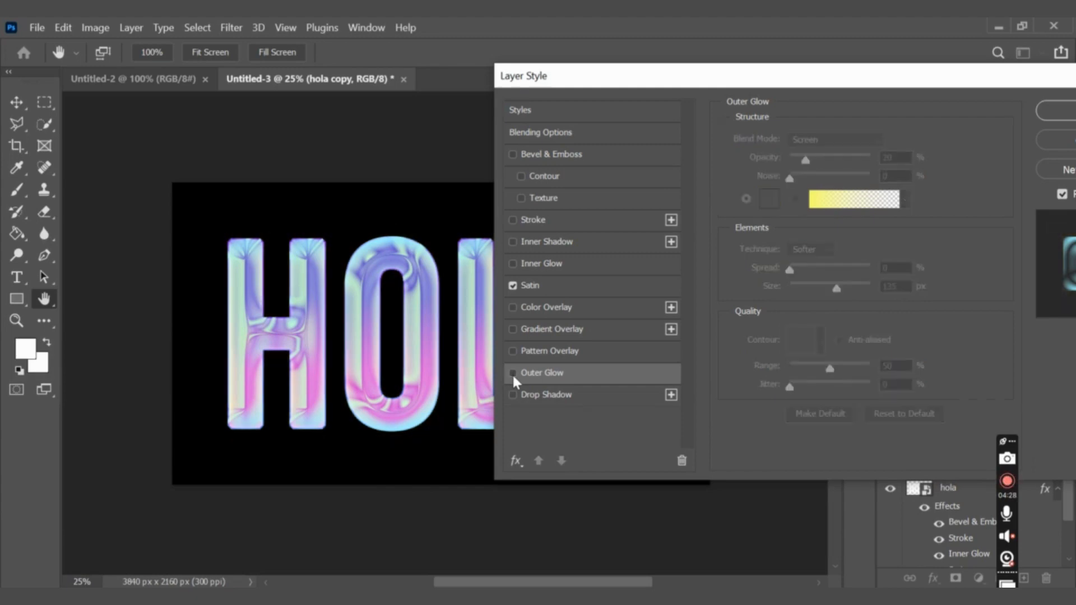
click(513, 374)
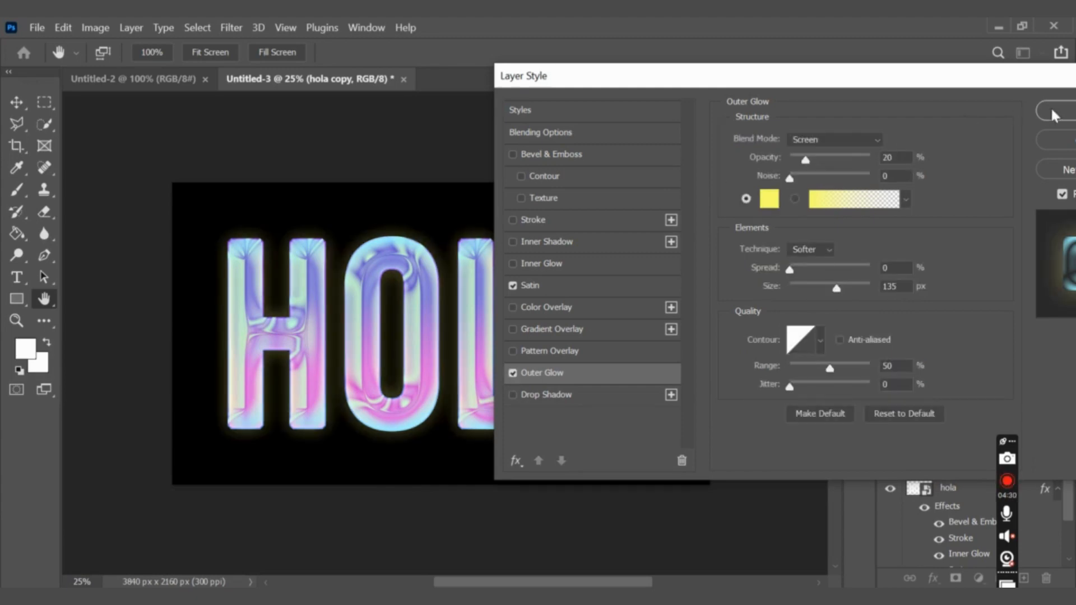
drag(994, 90, 880, 53)
key(Return)
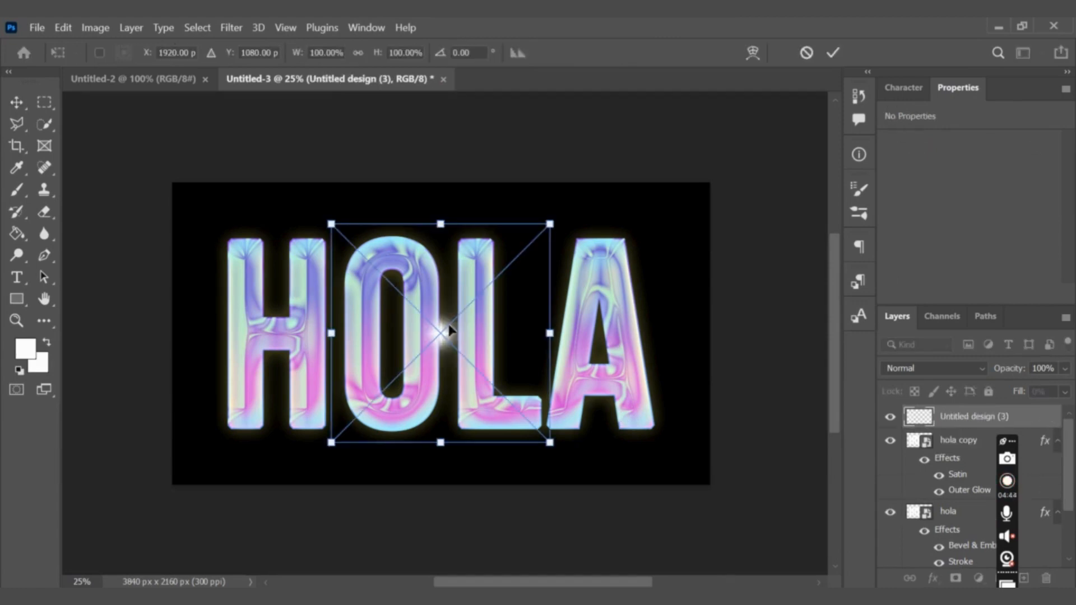
Place the sparkle image on the H's upper-left corner and duplicate it onto the H's lower-right and the L's upper-right corners.
drag(402, 318, 197, 226)
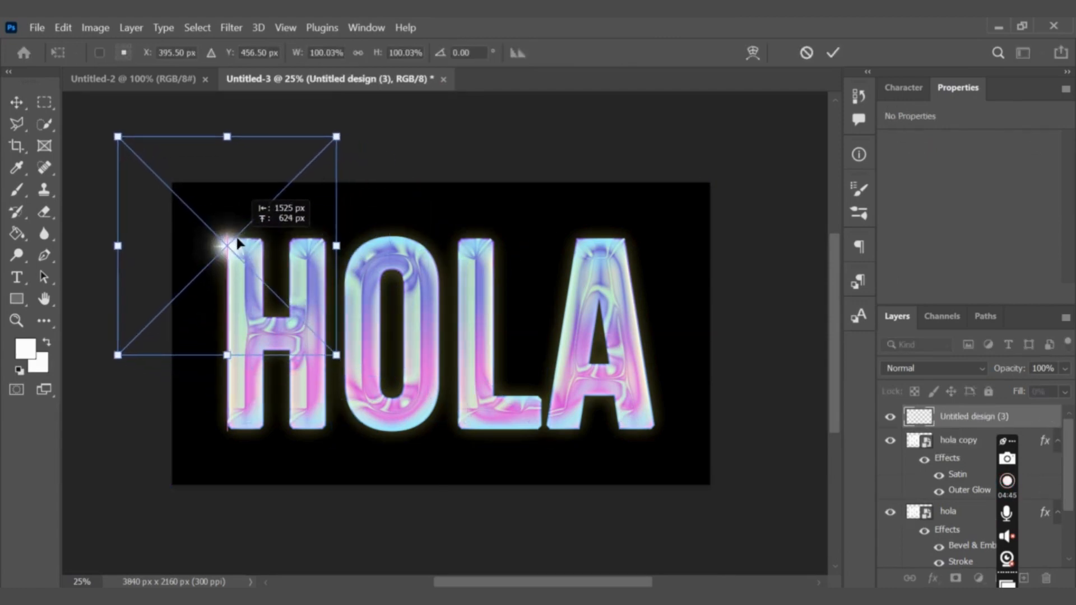
key(Return)
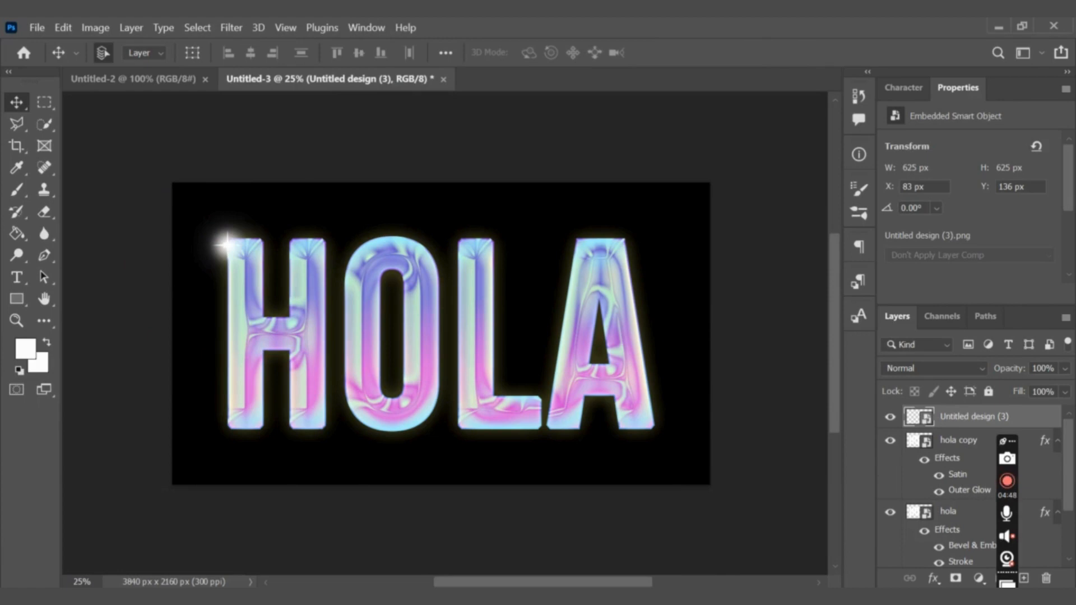
key(ctrl+j)
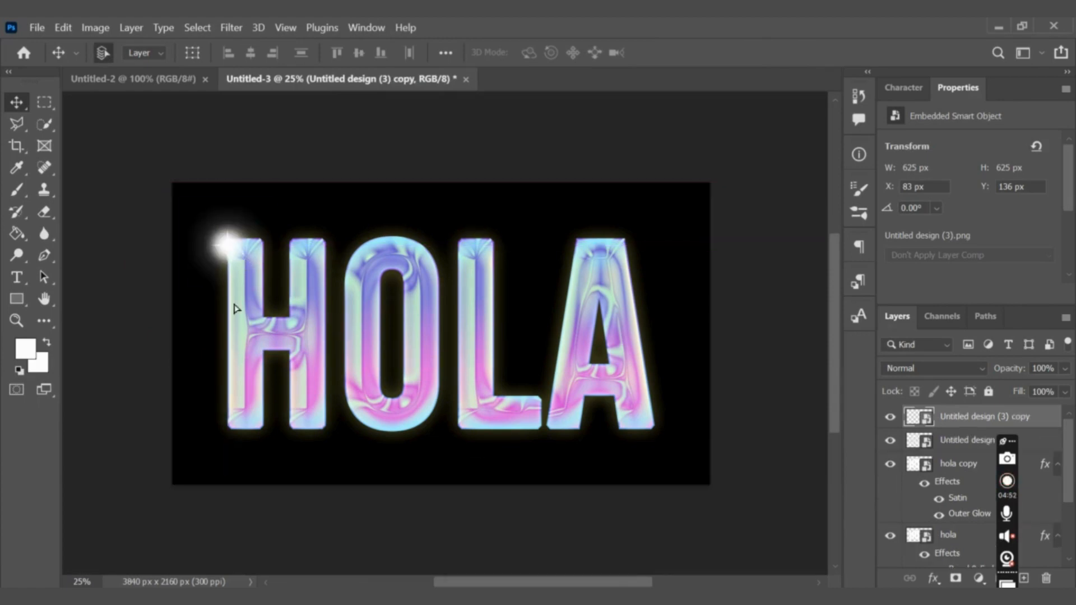
drag(229, 250, 498, 246)
key(ctrl+j)
Duplicate the sparkle on the L, move the copy to the A's lower-right corner and deselect all layers.
key(ctrl+j)
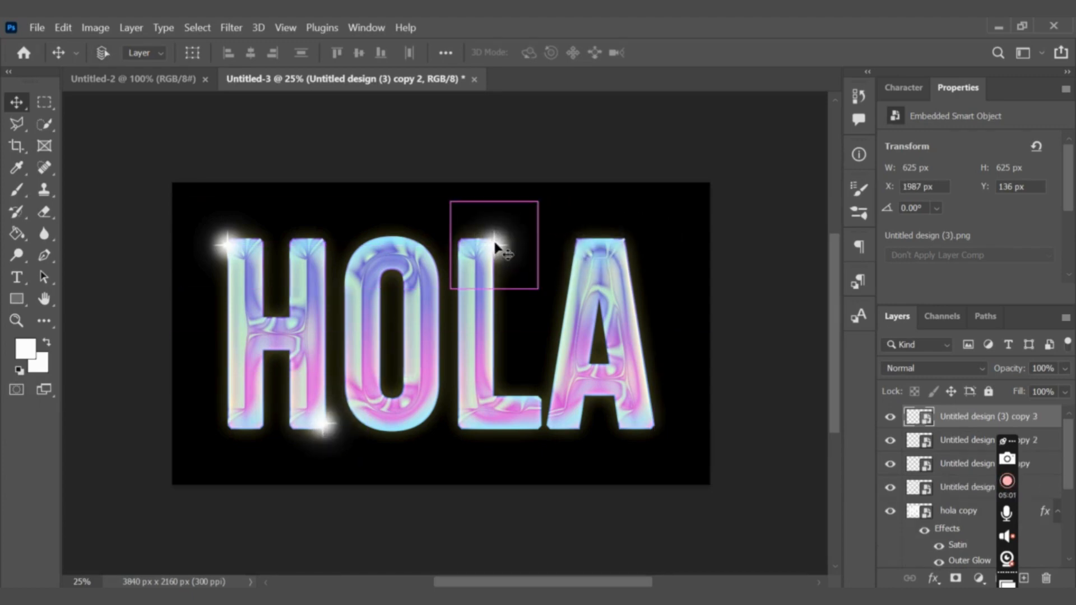
key(ctrl+j)
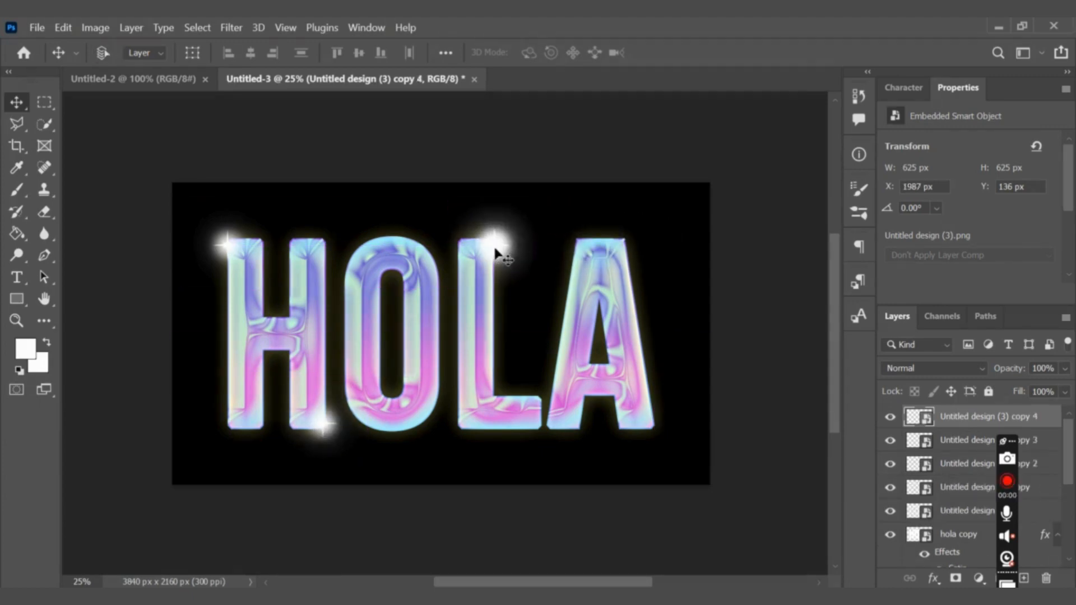
key(ctrl+t)
drag(493, 240, 648, 416)
key(Return)
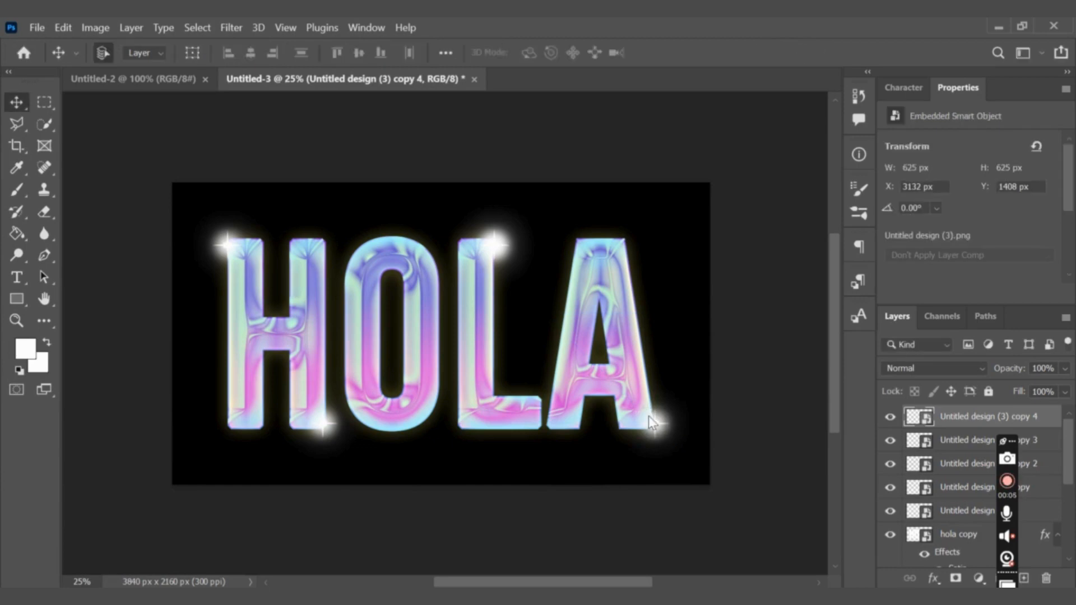
click(577, 449)
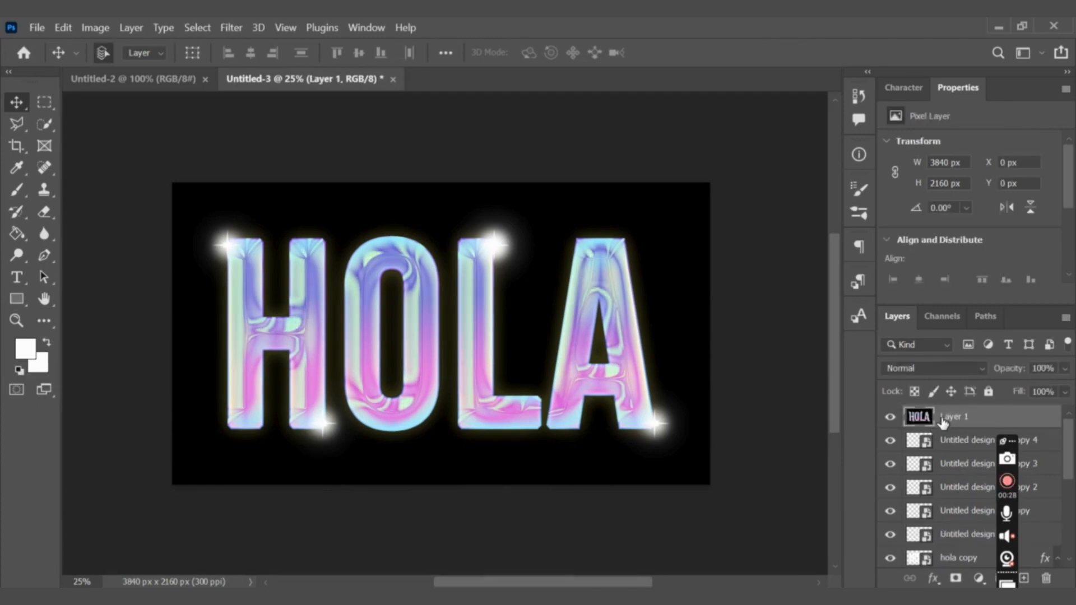
Convert the merged Layer 1 to a smart object and apply Add Noise at 10% with Uniform distribution.
right_click(942, 422)
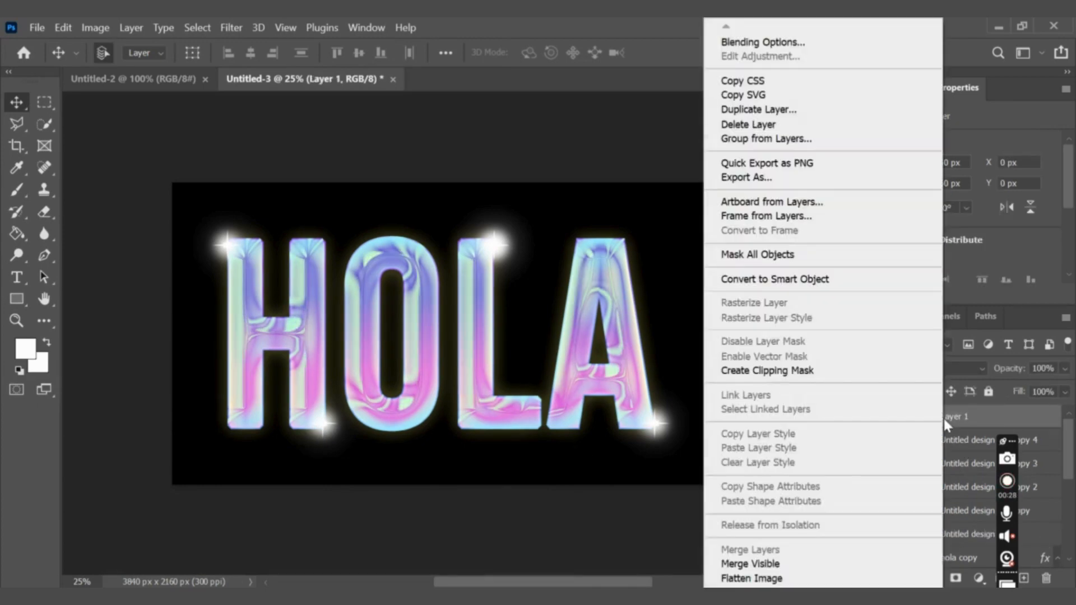
click(779, 278)
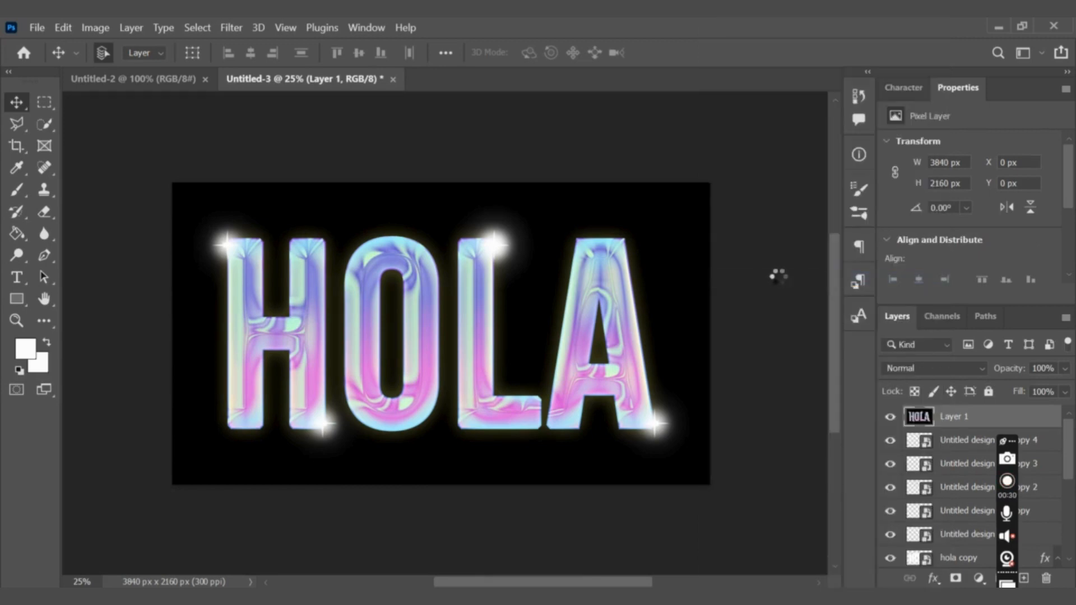
click(231, 27)
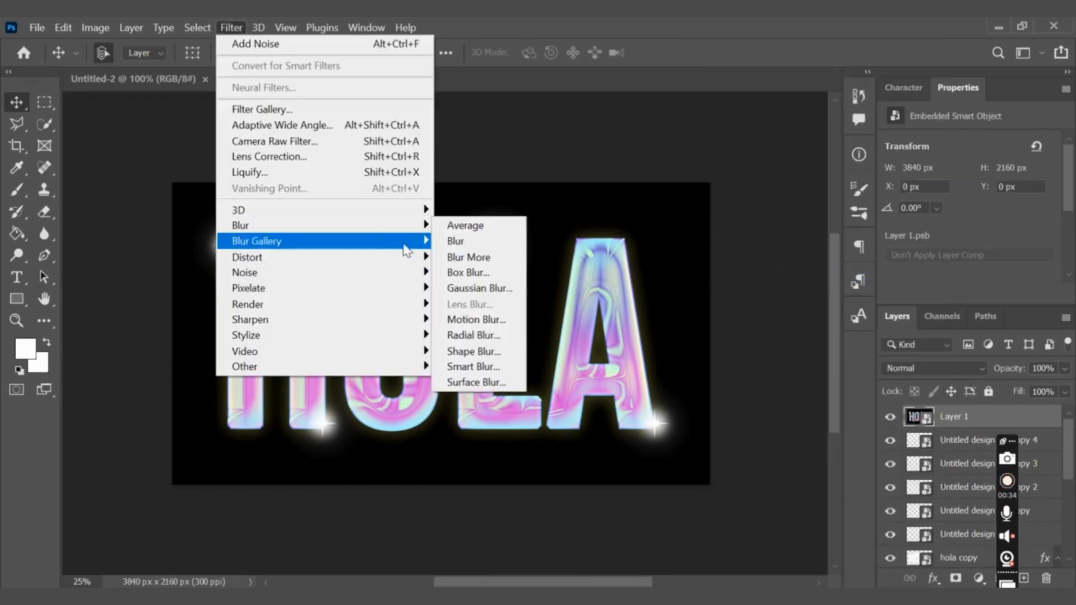
mouse_move(419, 274)
click(474, 272)
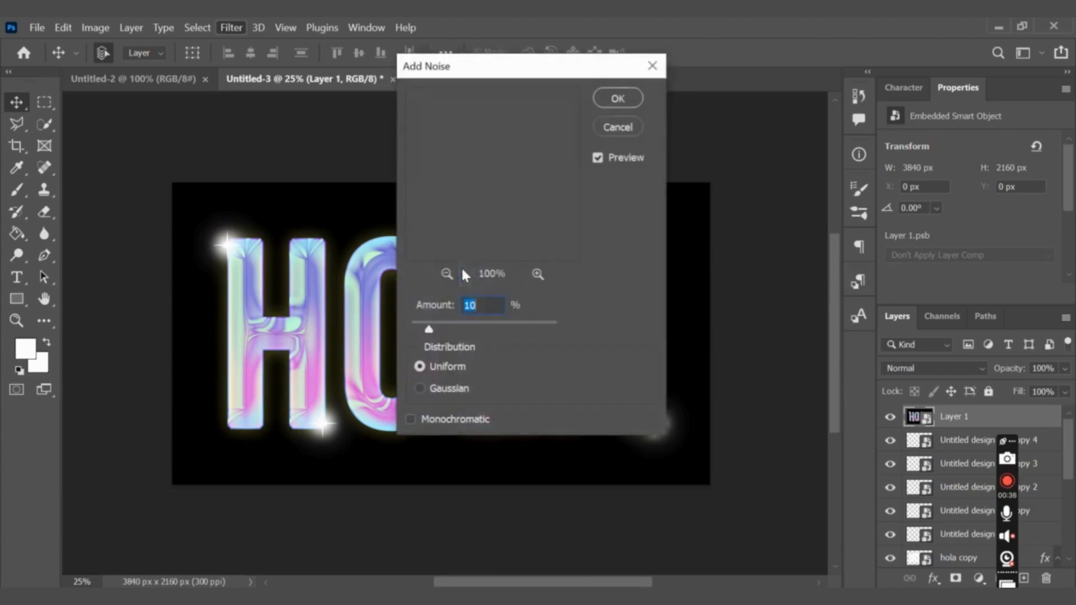
click(619, 99)
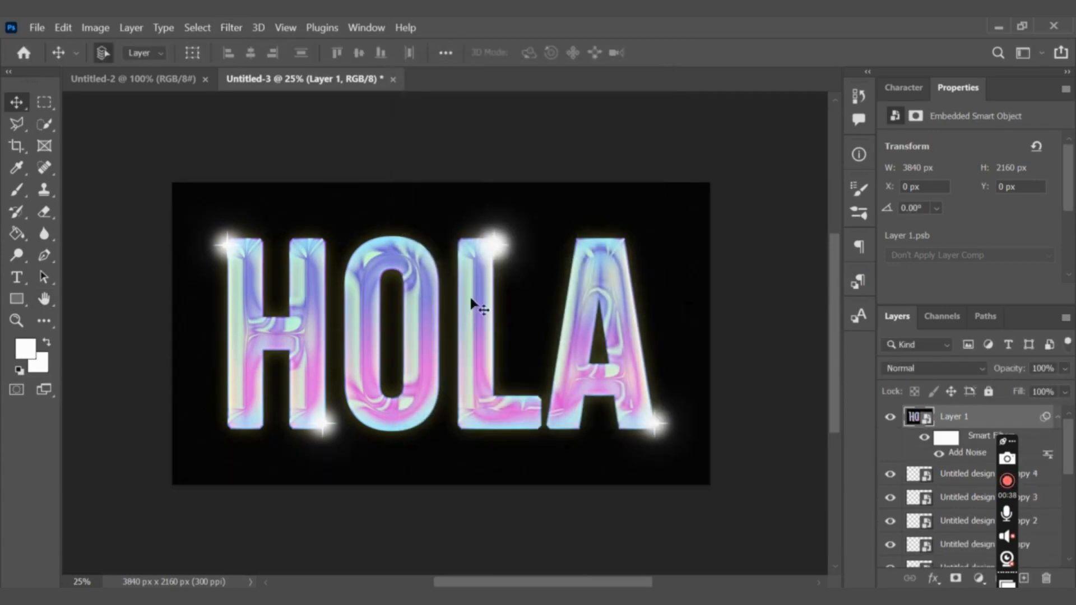
scroll(428, 337, up, 3)
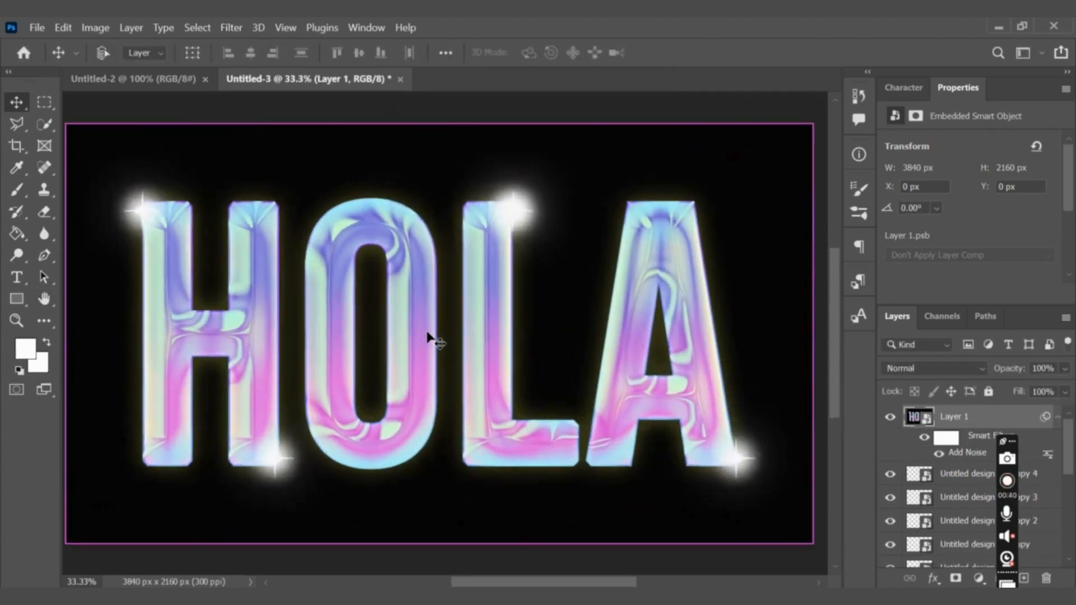
scroll(428, 335, down, 3)
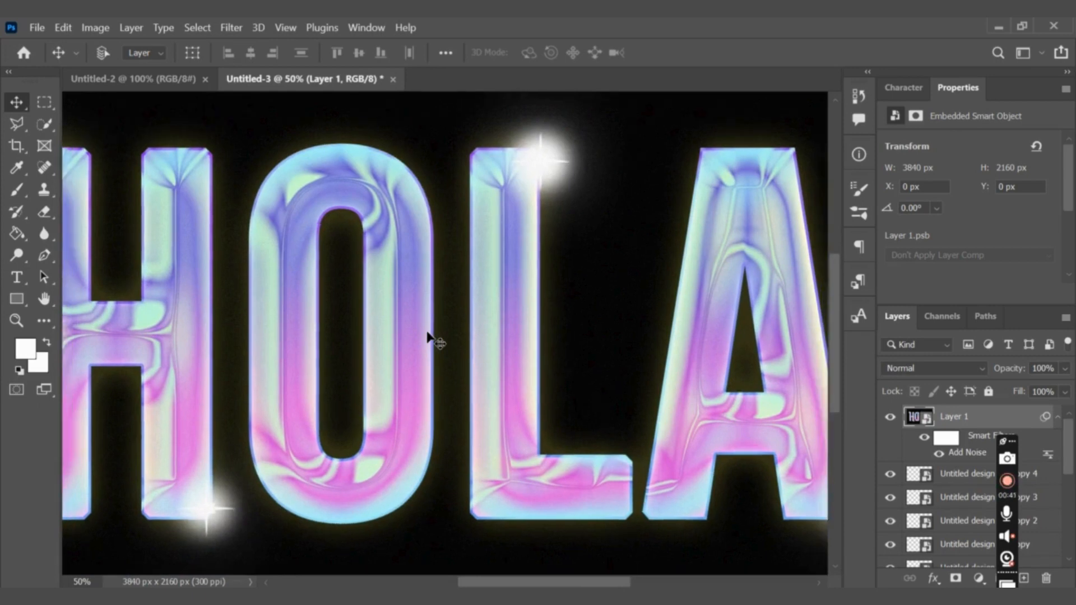
scroll(428, 335, down, 2)
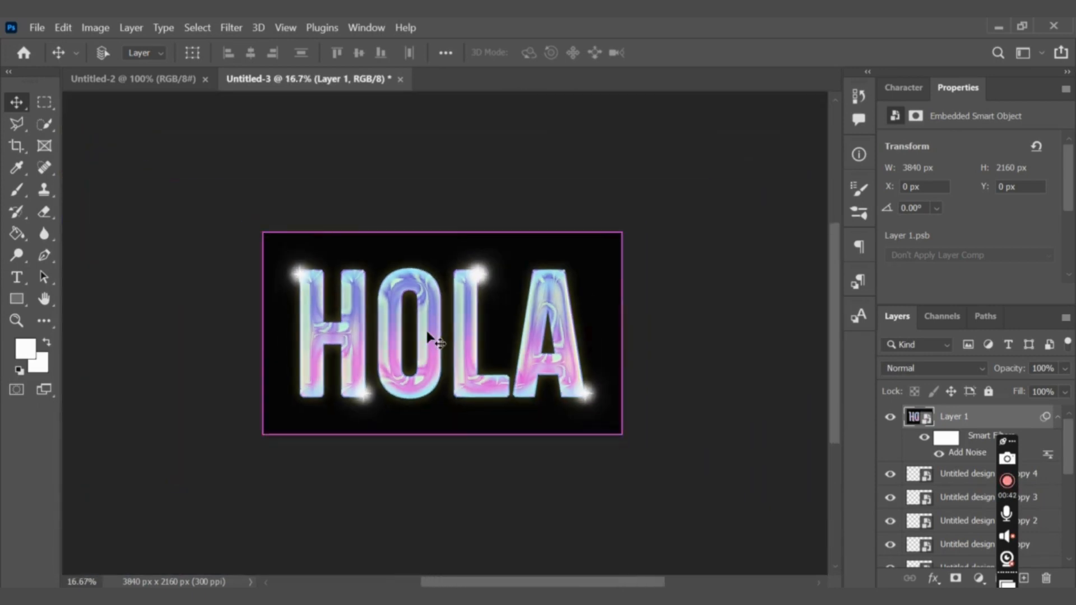
click(662, 255)
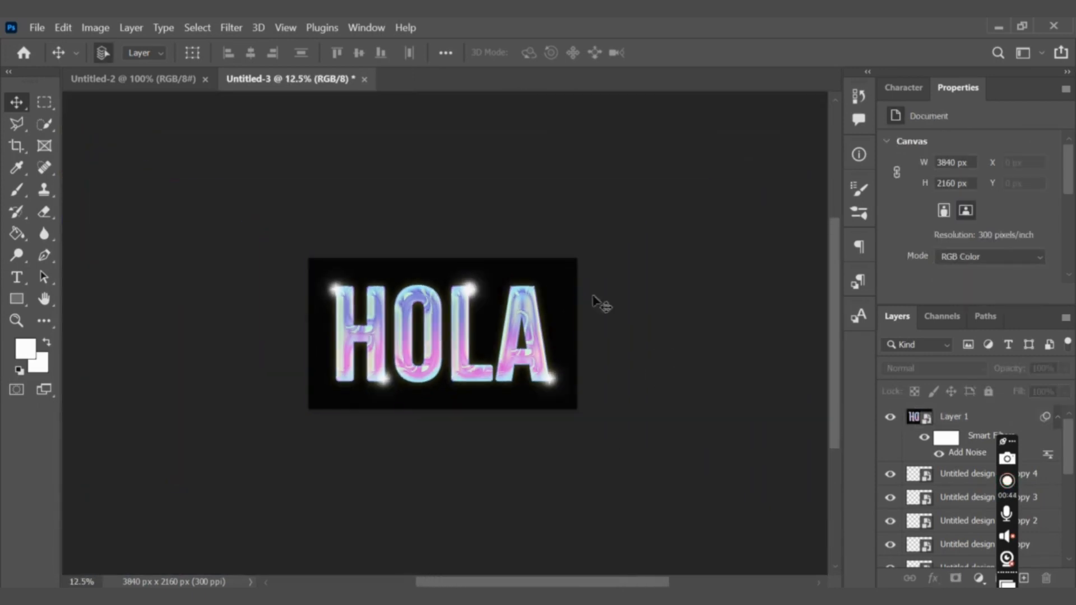